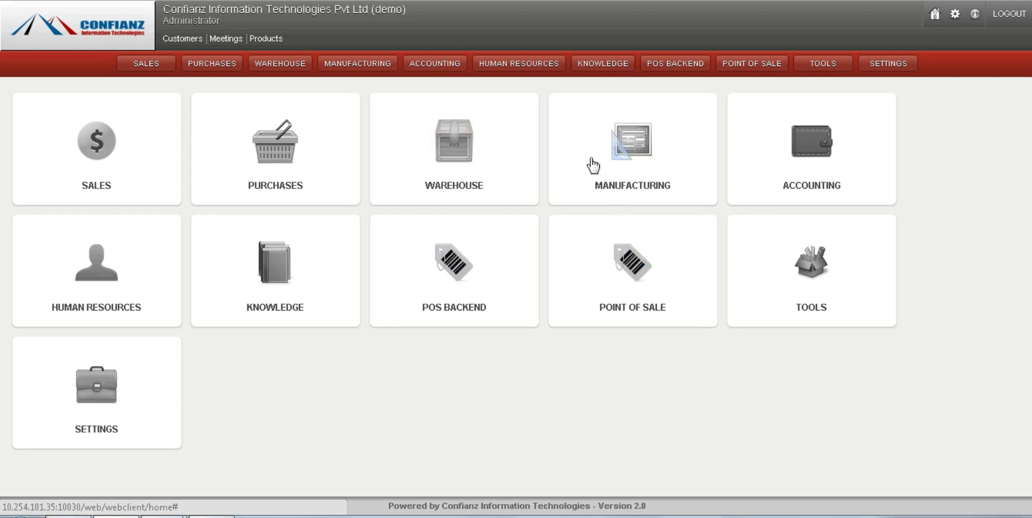
Open the Manufacturing area and display the Manufacturing Orders list, which currently shows 0 records
{"action": "left_click", "coordinate": [347, 68]}
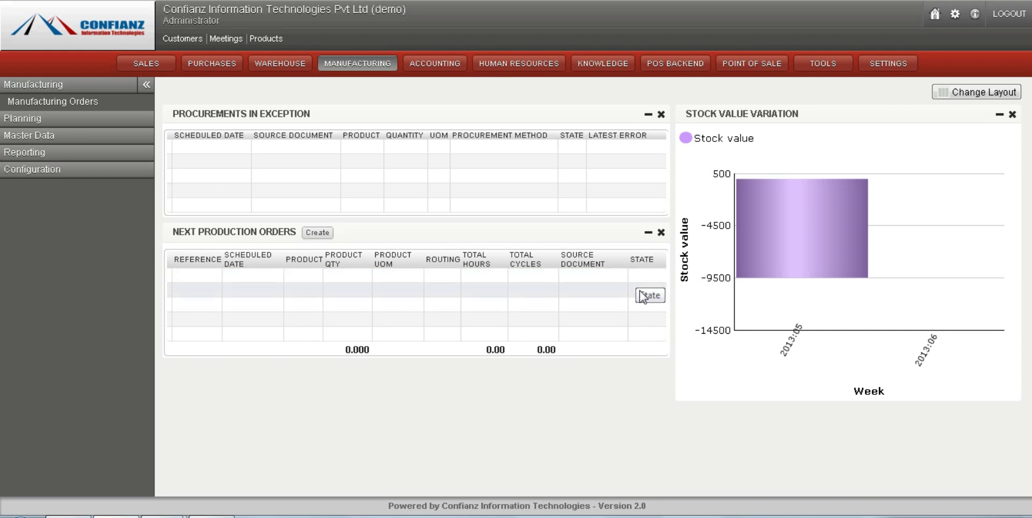
{"action": "left_click", "coordinate": [98, 108]}
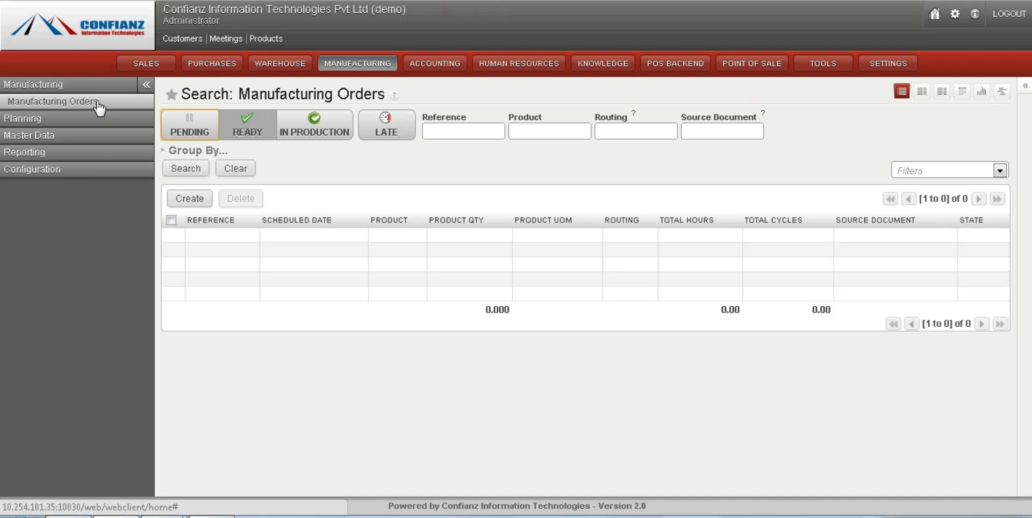
{"action": "left_click", "coordinate": [70, 90]}
Remove the READY filter to list all orders (MO/00002, MO/00003), then start new order MO/00005
{"action": "left_click", "coordinate": [70, 88]}
{"action": "left_click", "coordinate": [64, 102]}
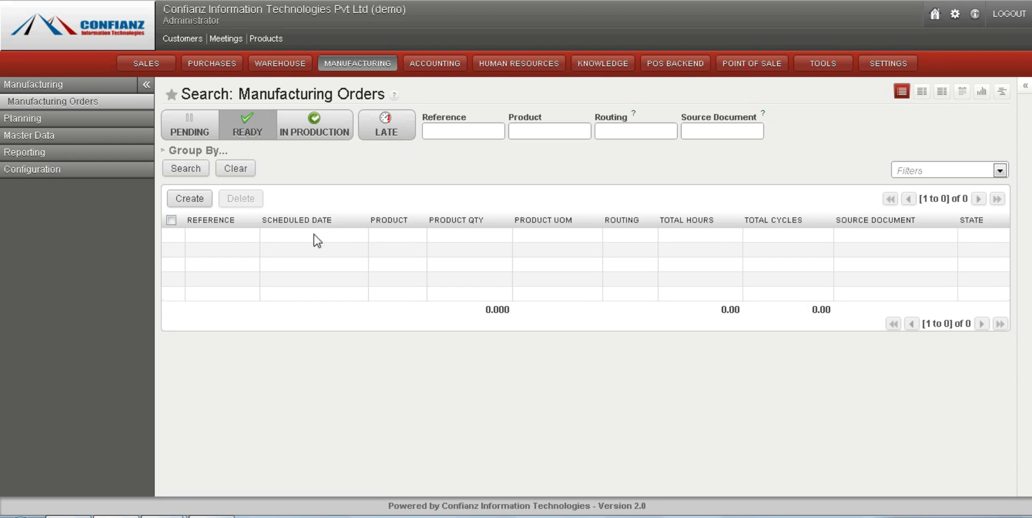
{"action": "left_click", "coordinate": [242, 135]}
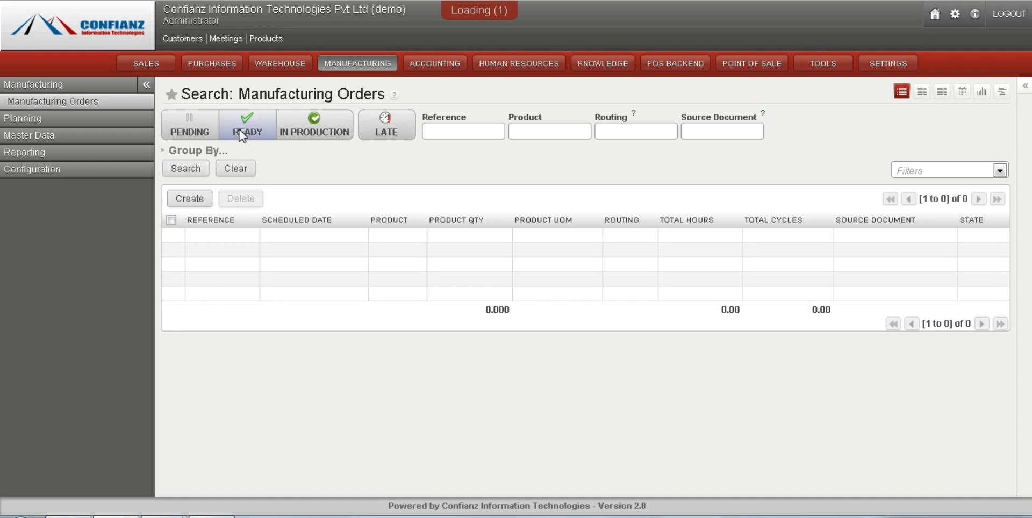
{"action": "left_click", "coordinate": [239, 169]}
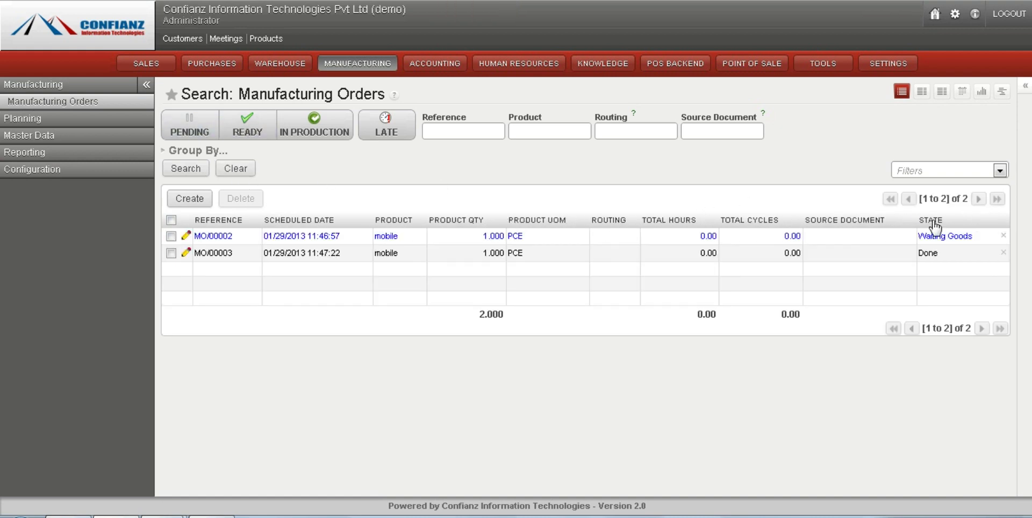
{"action": "mouse_move", "coordinate": [938, 239]}
{"action": "left_click", "coordinate": [193, 200]}
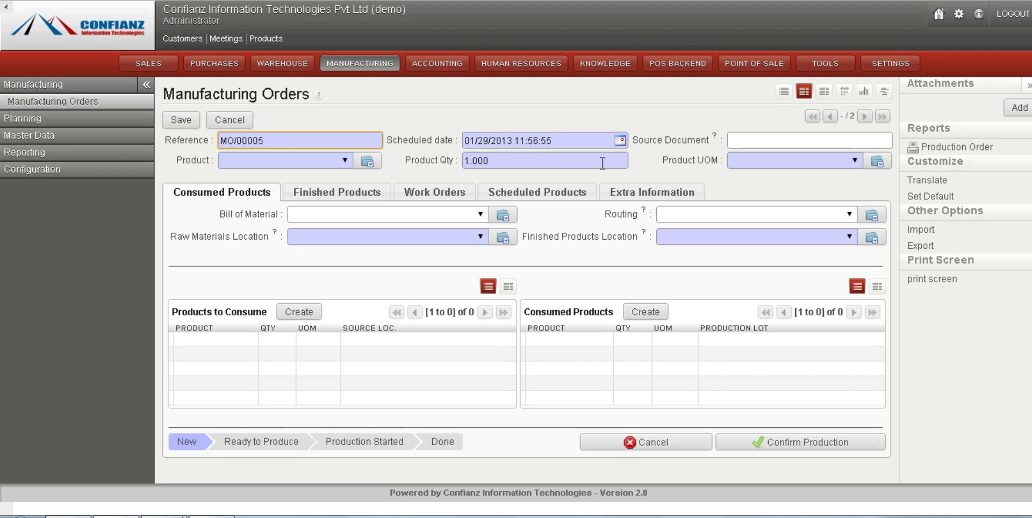
Choose Create and Edit... in the new order's Product field to define a new product
{"action": "left_click", "coordinate": [343, 161]}
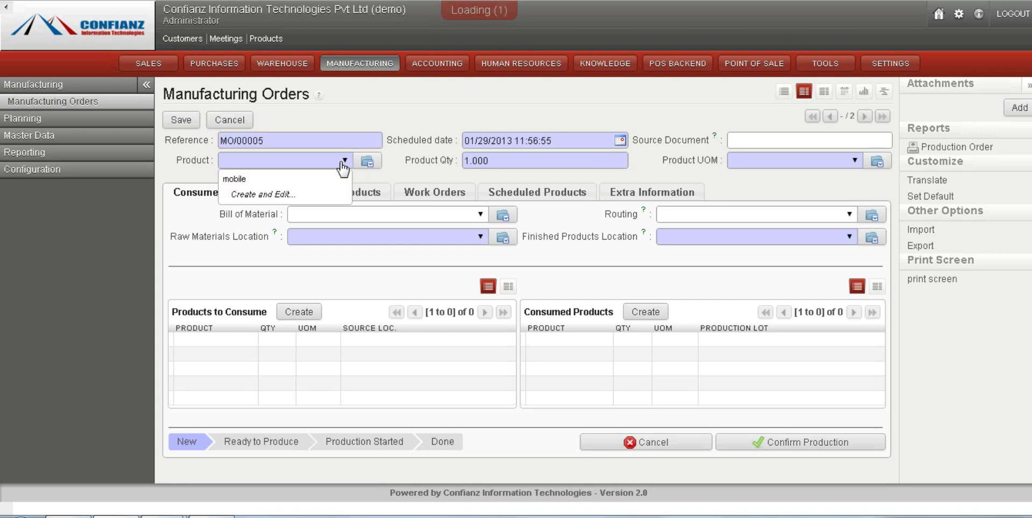
{"action": "left_click", "coordinate": [314, 195]}
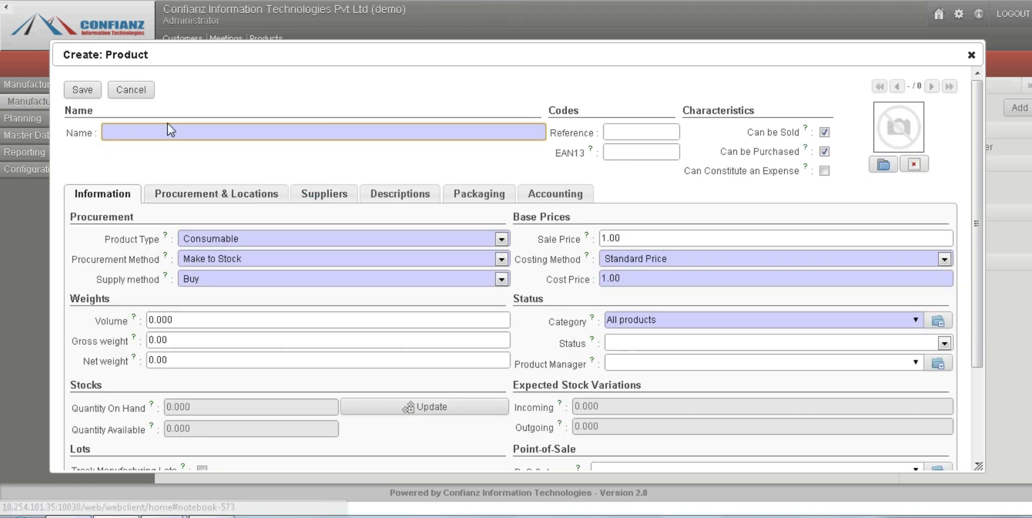
Name the new product laptop, with reference lp and supply method Produce
{"action": "type", "text": "laptop"}
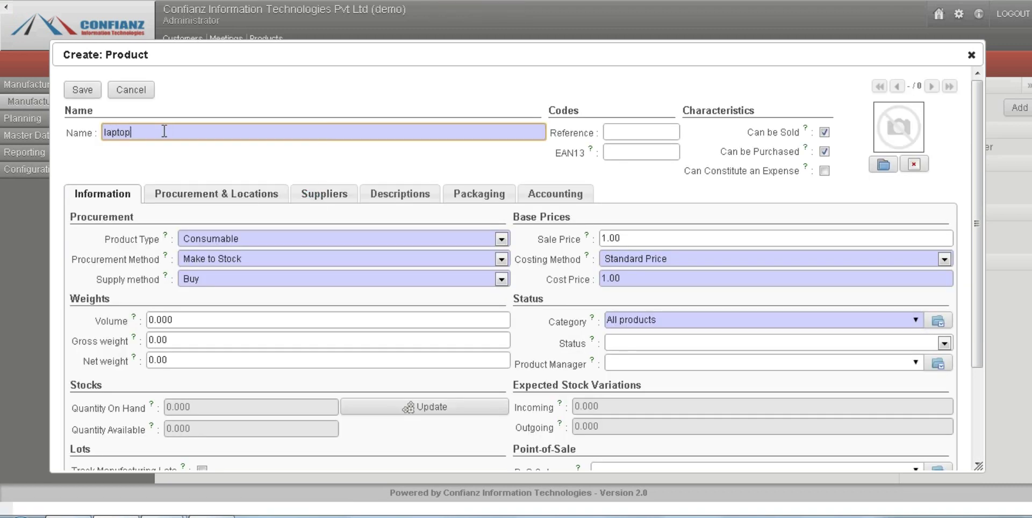
{"action": "left_click", "coordinate": [628, 131]}
{"action": "type", "text": "lp"}
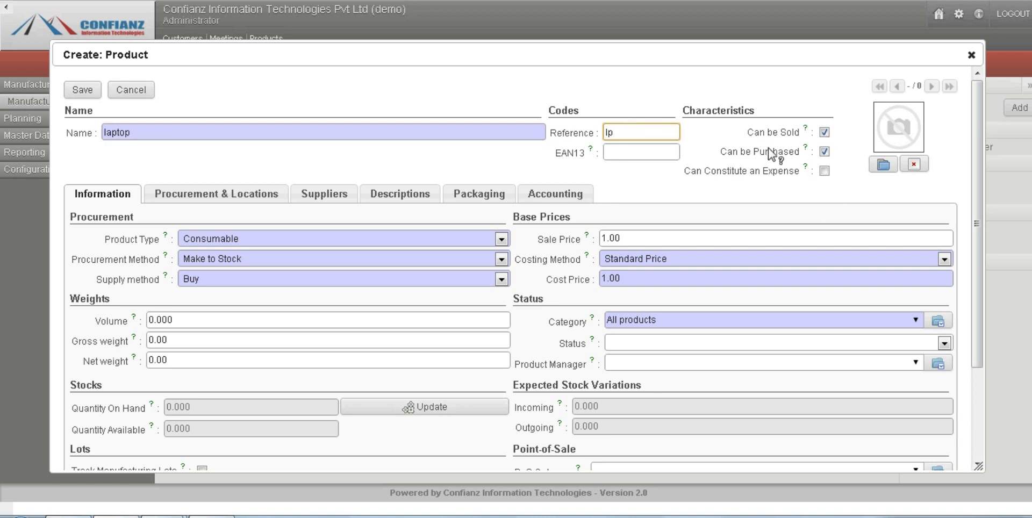
{"action": "left_click", "coordinate": [226, 277]}
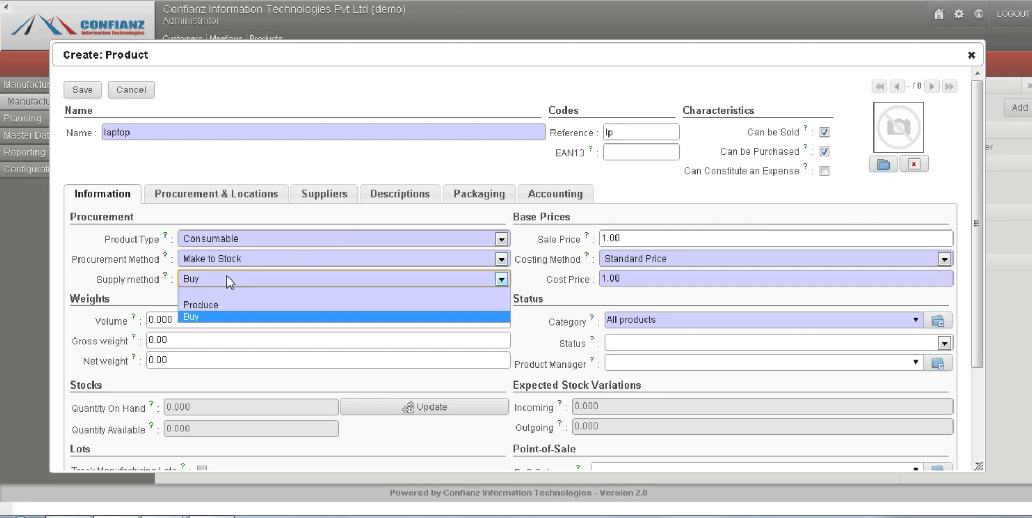
{"action": "left_click", "coordinate": [215, 305]}
Set cost price 20000 and sale price 30000, then save the laptop product
{"action": "double_click", "coordinate": [626, 280]}
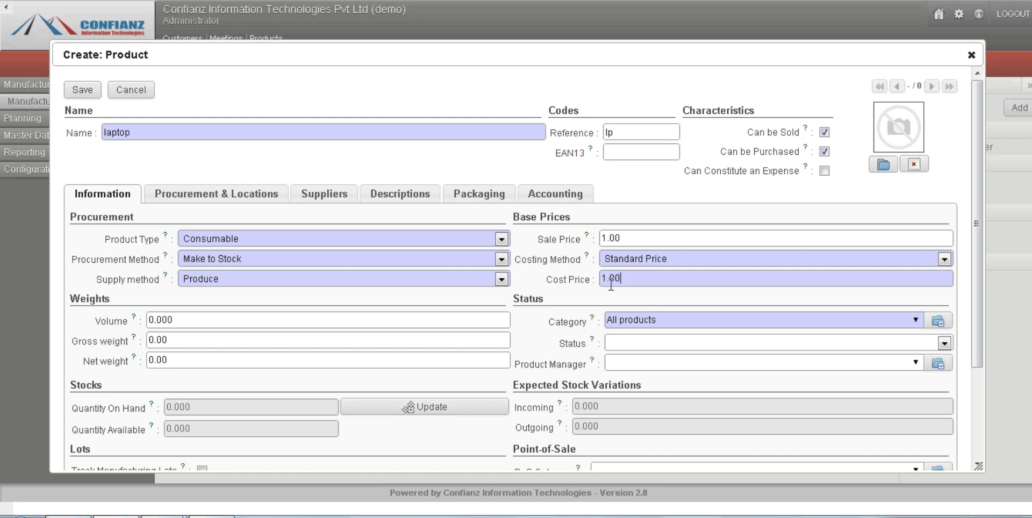
{"action": "type", "text": "20000"}
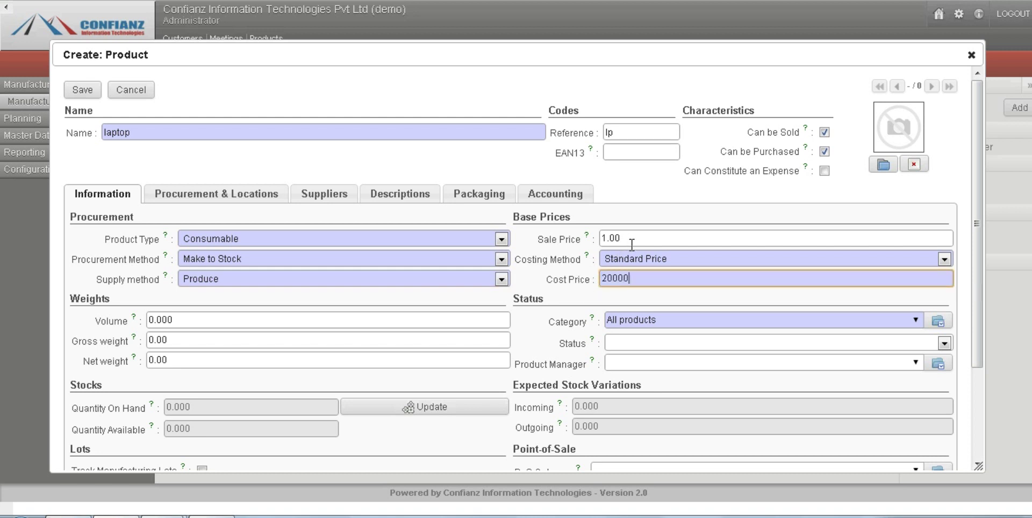
{"action": "double_click", "coordinate": [610, 243]}
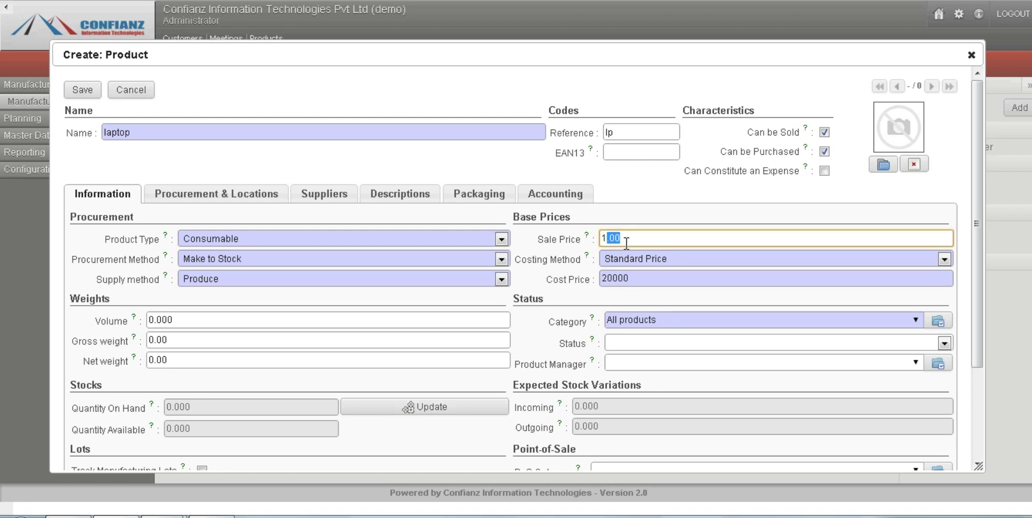
{"action": "double_click", "coordinate": [633, 239]}
{"action": "double_click", "coordinate": [618, 238]}
{"action": "key", "text": "BackSpace"}
{"action": "key", "text": "BackSpace"}
{"action": "key", "text": "BackSpace"}
{"action": "type", "text": "300"}
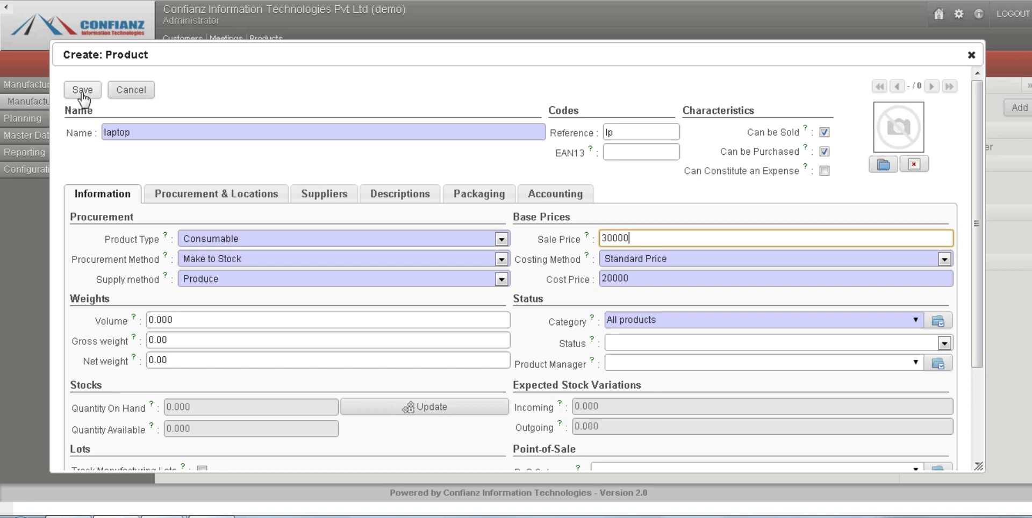
{"action": "left_click", "coordinate": [83, 93]}
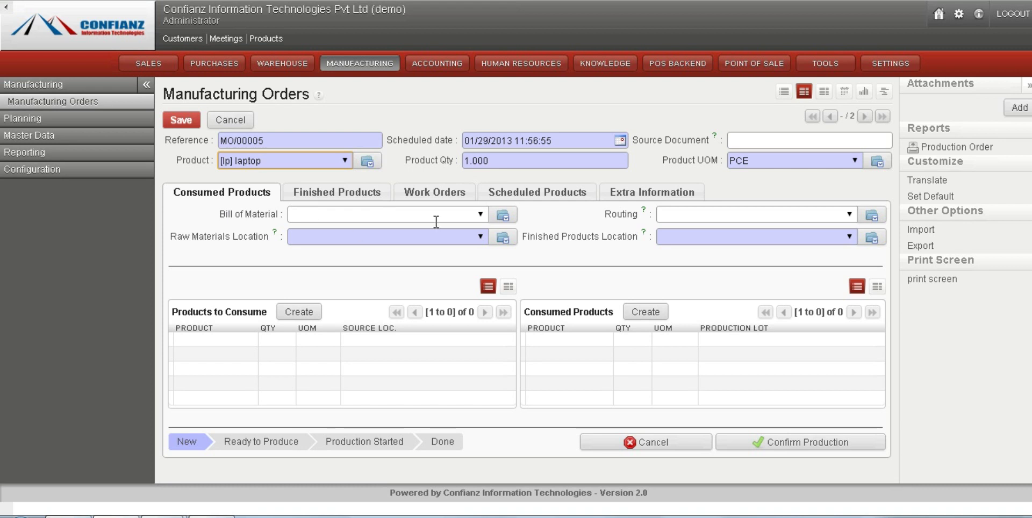
Create a new bill of materials for [lp] laptop and add an empty component line
{"action": "left_click", "coordinate": [480, 215]}
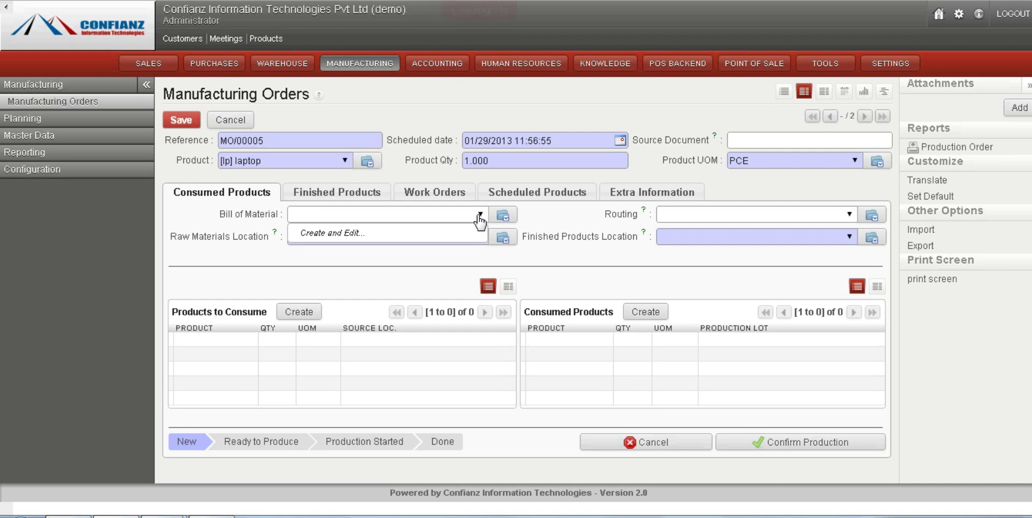
{"action": "left_click", "coordinate": [373, 237]}
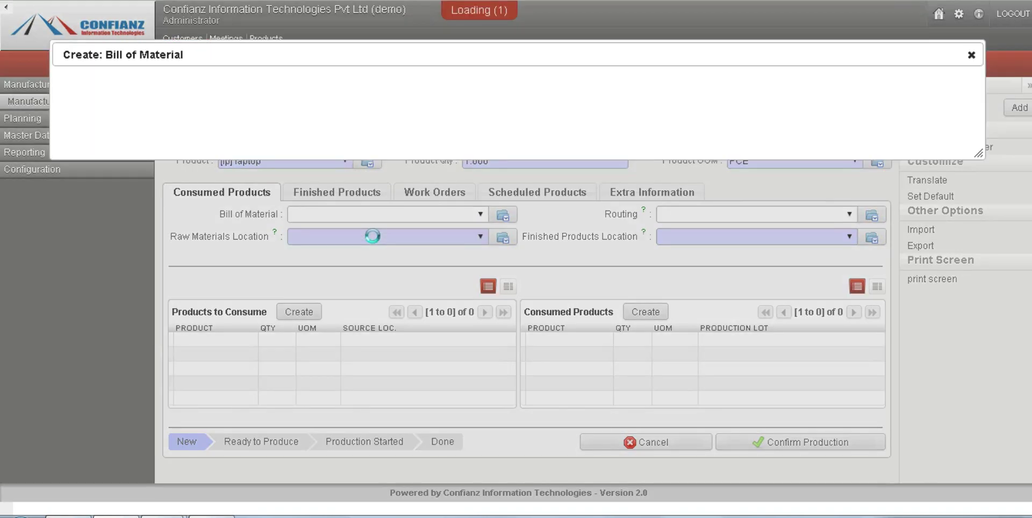
{"action": "left_click", "coordinate": [318, 110]}
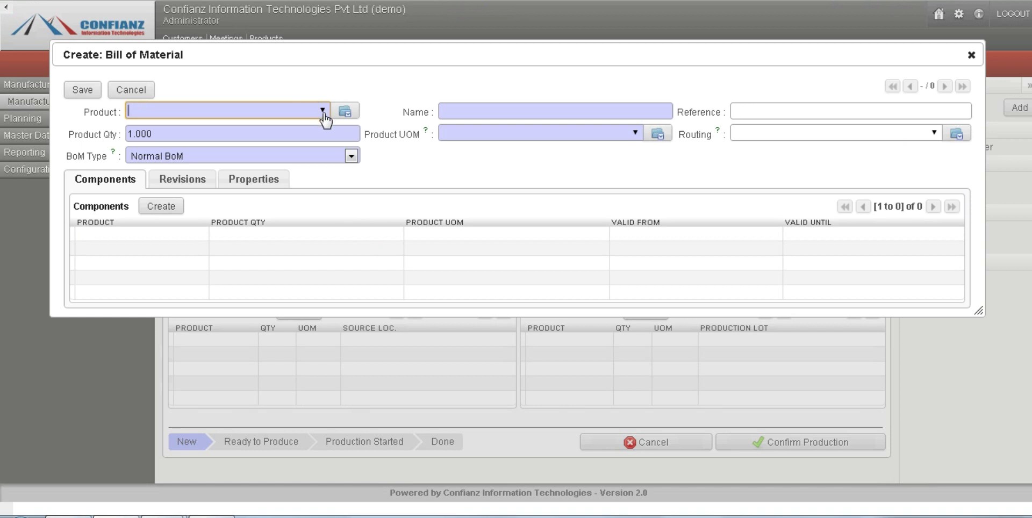
{"action": "left_click", "coordinate": [322, 110]}
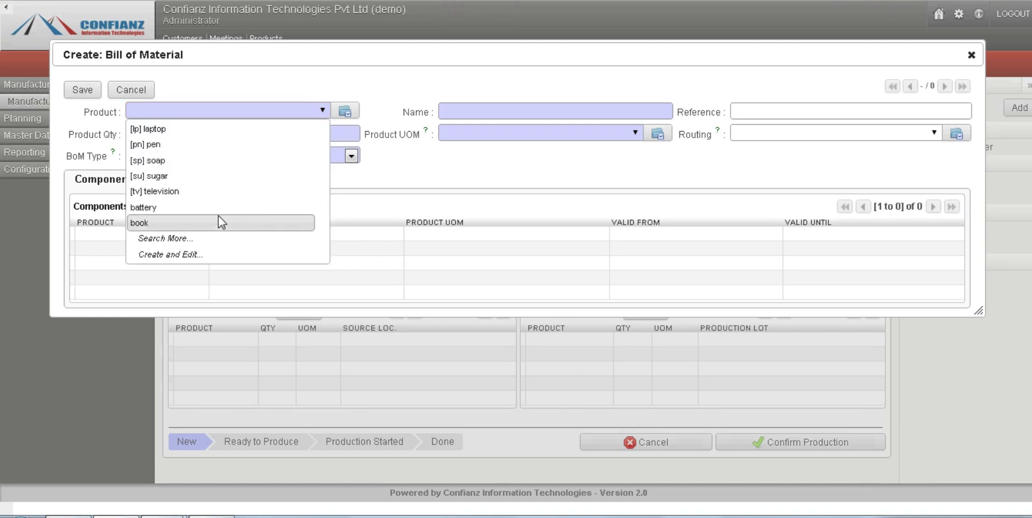
{"action": "left_click", "coordinate": [227, 129]}
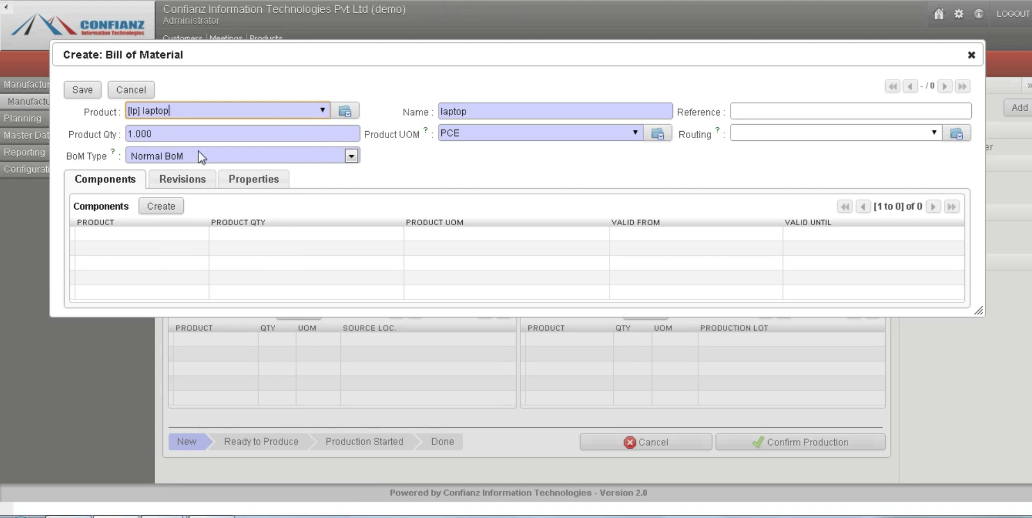
{"action": "left_click", "coordinate": [162, 209]}
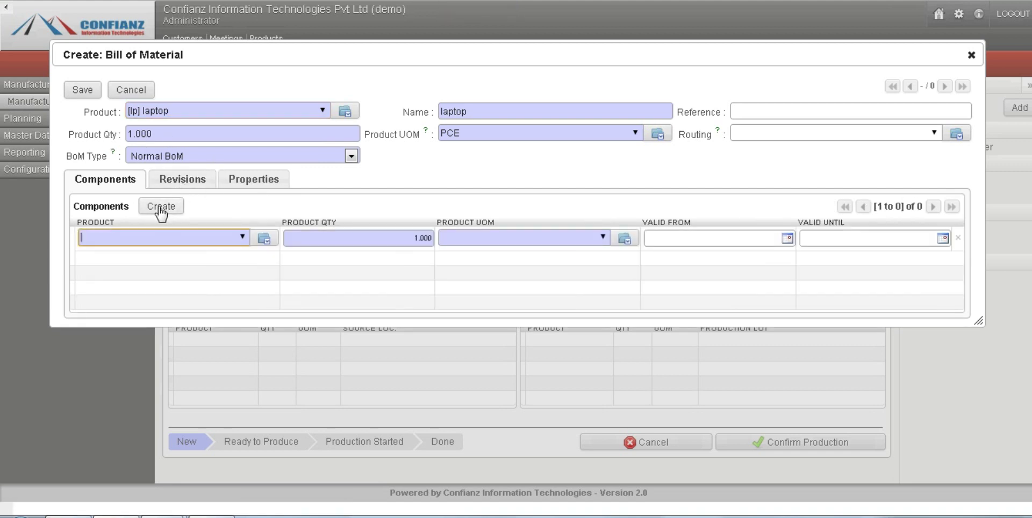
{"action": "left_click", "coordinate": [243, 237]}
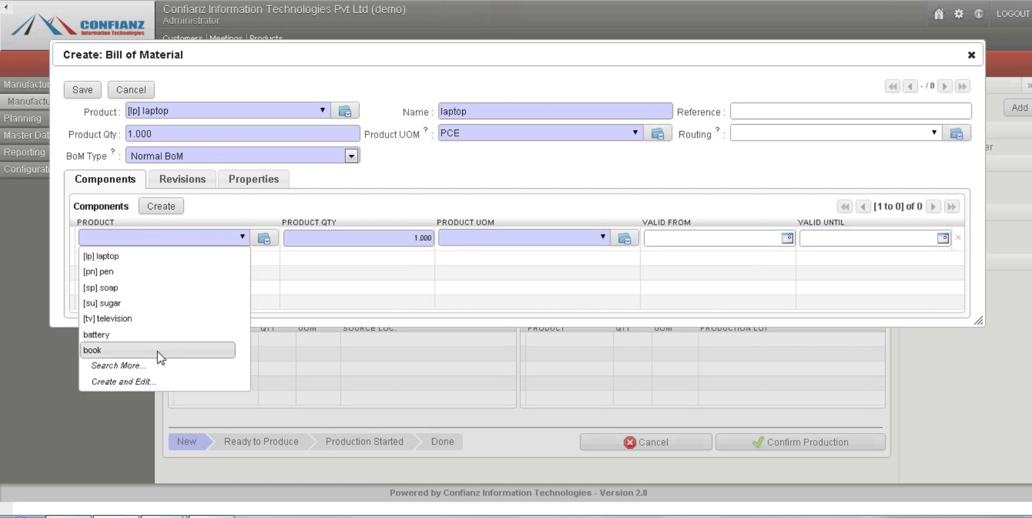
Create component webcam (reference wc, supply method Buy, sale price 2000, cost price 1000) and save it
{"action": "left_click", "coordinate": [151, 379]}
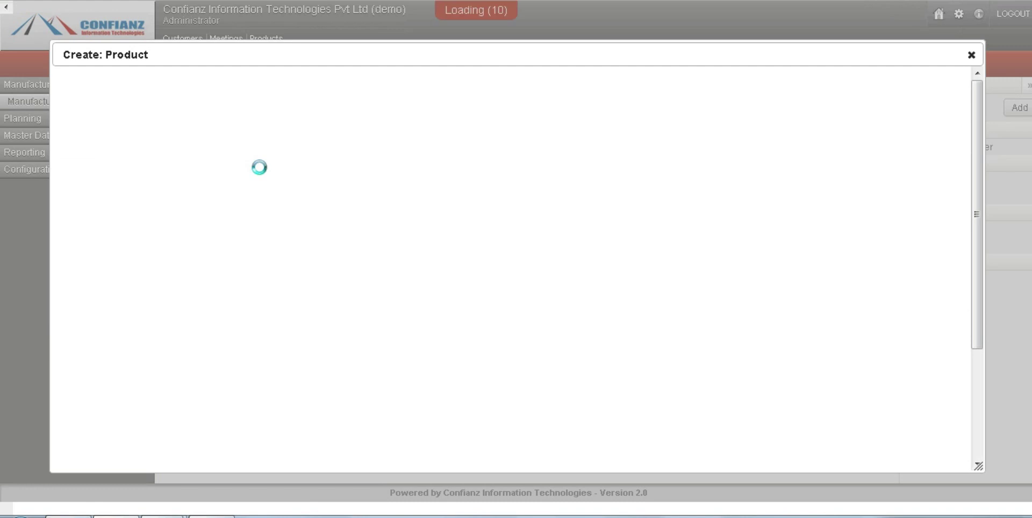
{"action": "left_click", "coordinate": [207, 133]}
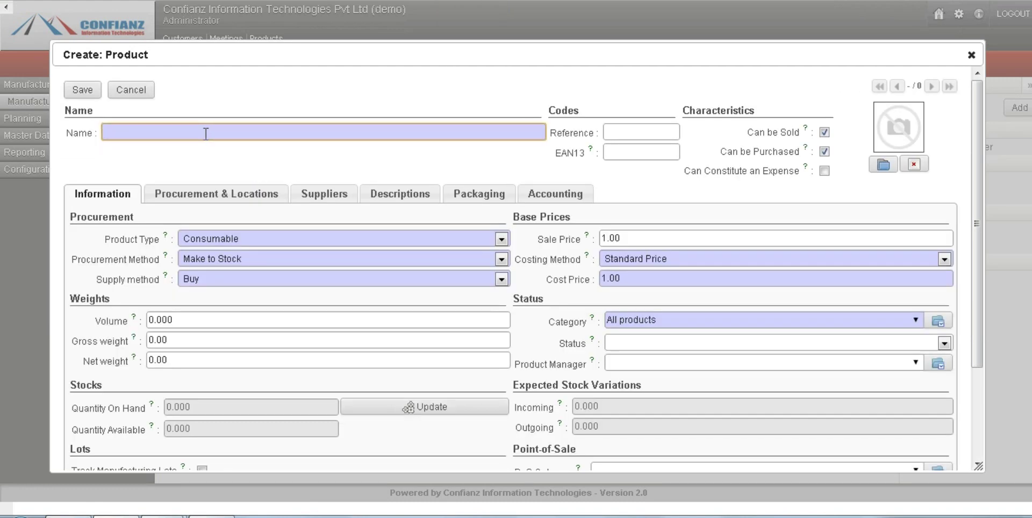
{"action": "type", "text": "webcam"}
{"action": "left_click", "coordinate": [635, 130]}
{"action": "type", "text": "wc"}
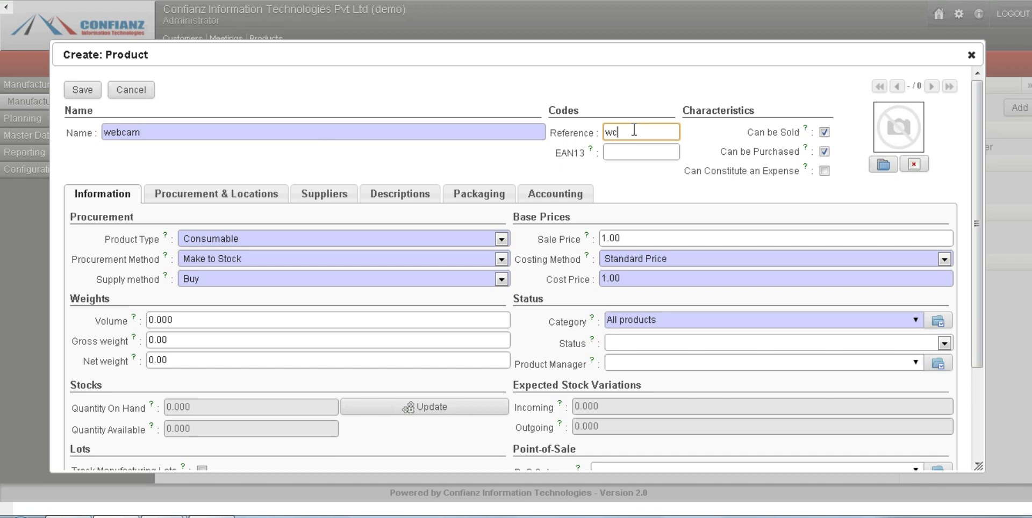
{"action": "left_click", "coordinate": [247, 278]}
{"action": "left_click", "coordinate": [247, 278]}
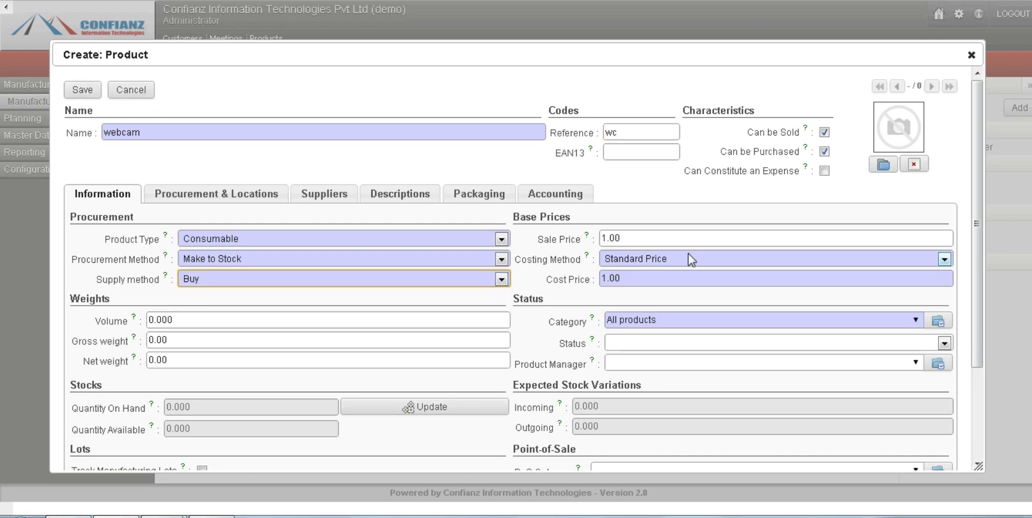
{"action": "key", "text": "Tab"}
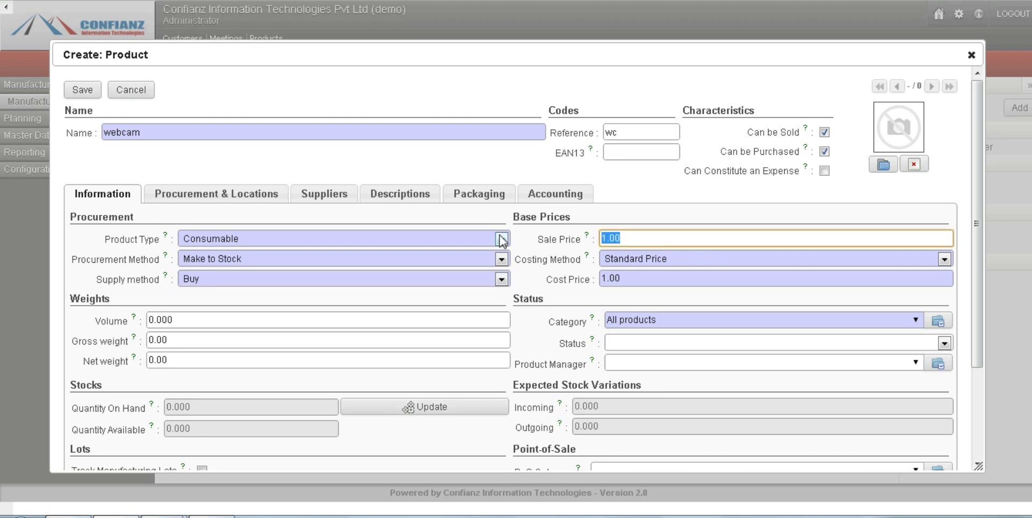
{"action": "type", "text": "2000"}
{"action": "key", "text": "Tab"}
{"action": "key", "text": "Tab"}
{"action": "type", "text": "1000"}
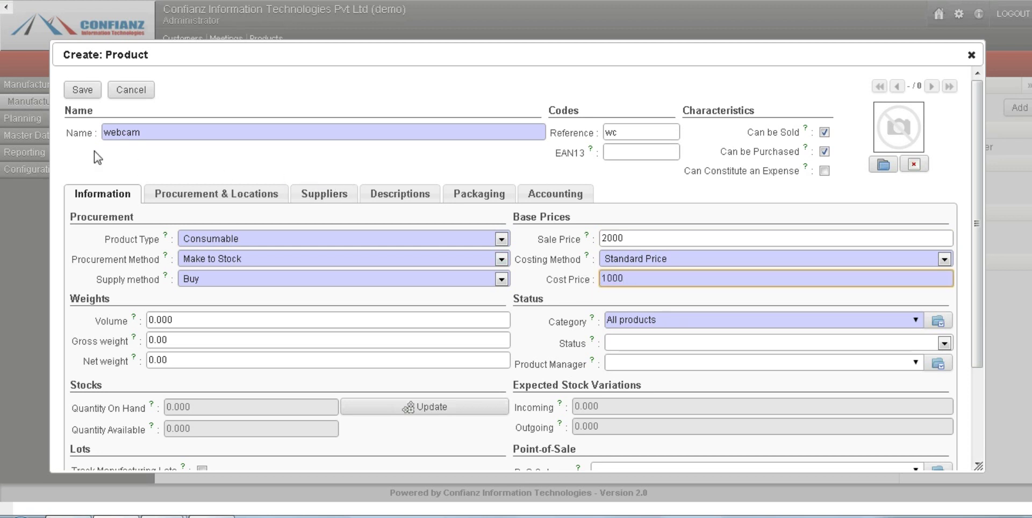
{"action": "left_click", "coordinate": [80, 90]}
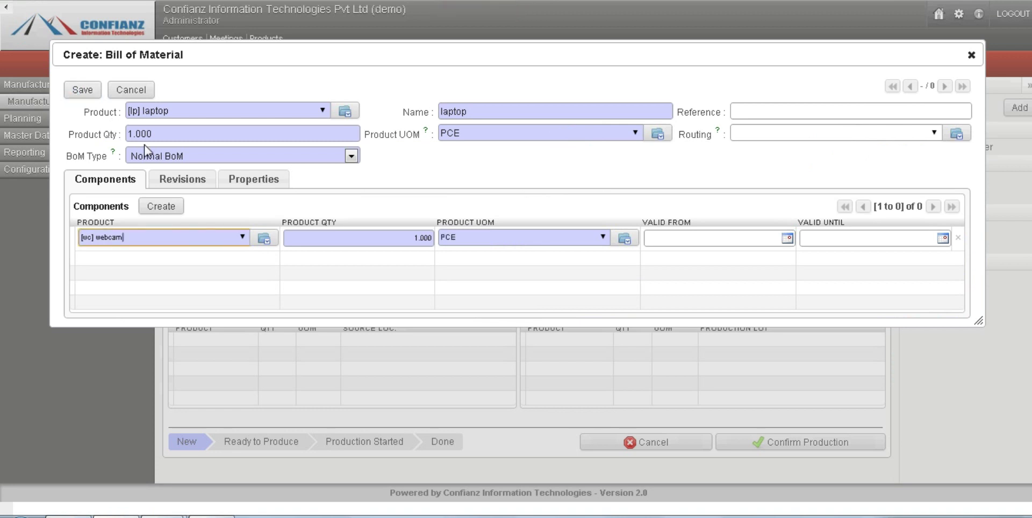
Add a second component line and start a new product keypad with reference kp
{"action": "left_click", "coordinate": [170, 213]}
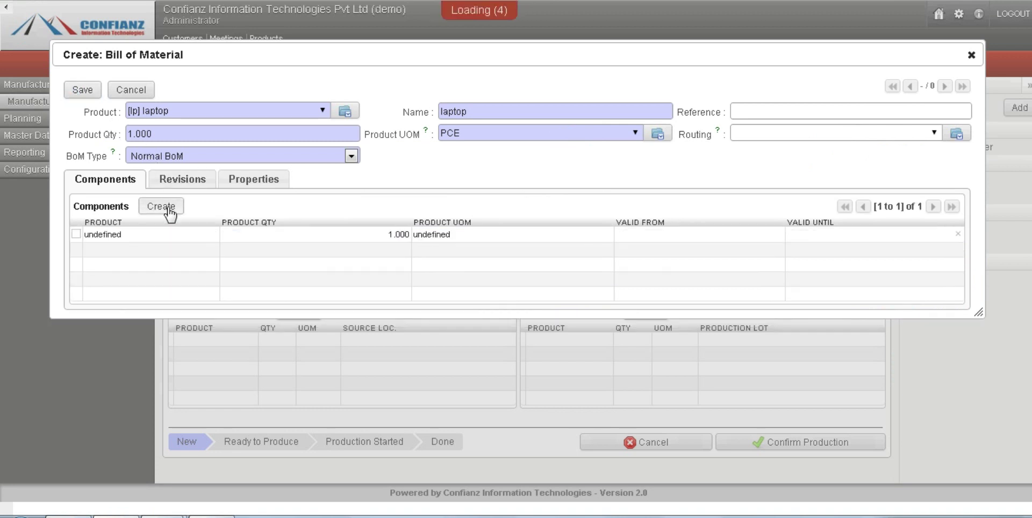
{"action": "left_click", "coordinate": [248, 253]}
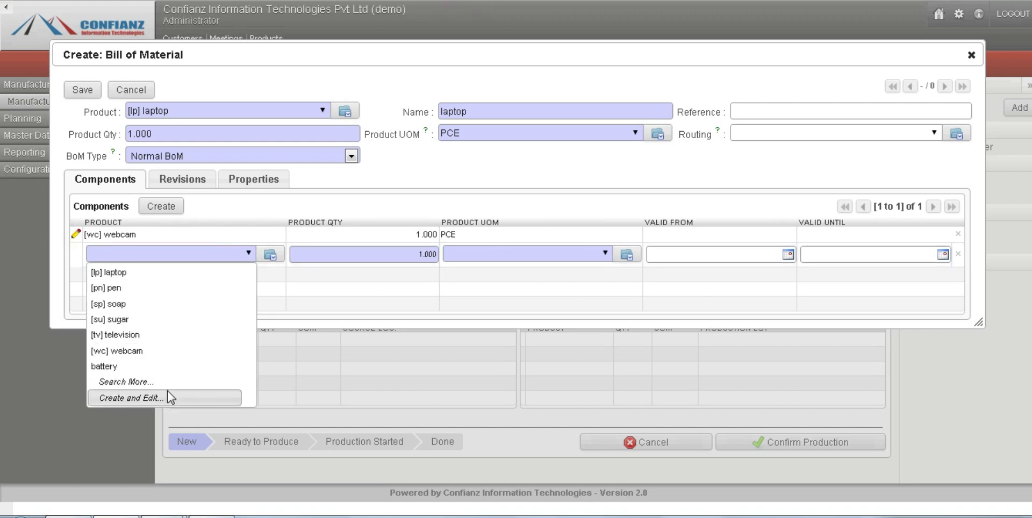
{"action": "left_click", "coordinate": [159, 397]}
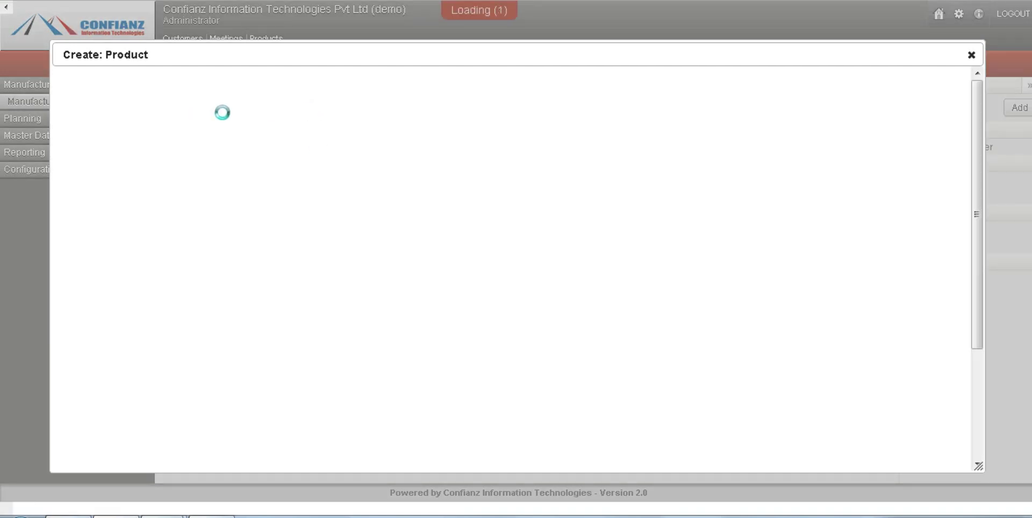
{"action": "left_click", "coordinate": [200, 139]}
{"action": "type", "text": "keypad"}
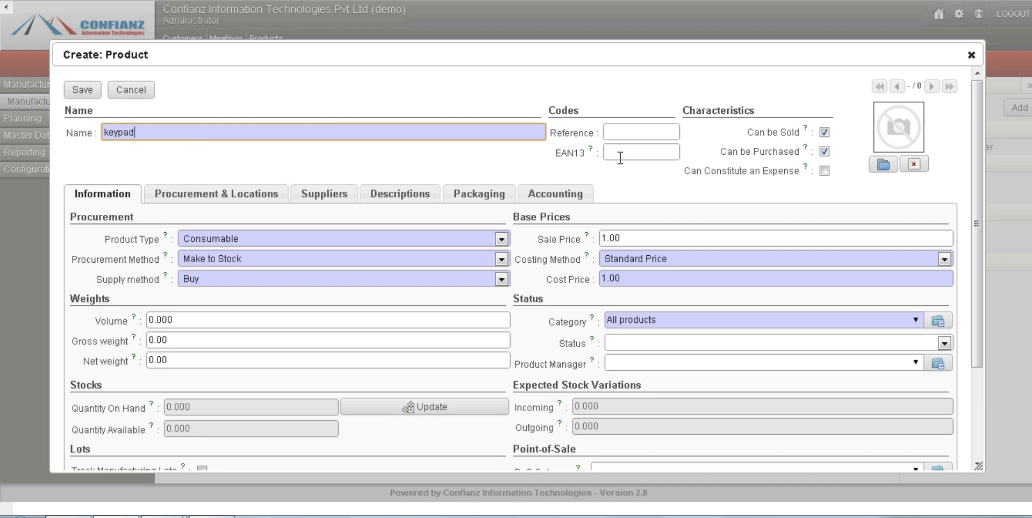
{"action": "type", "text": "kp"}
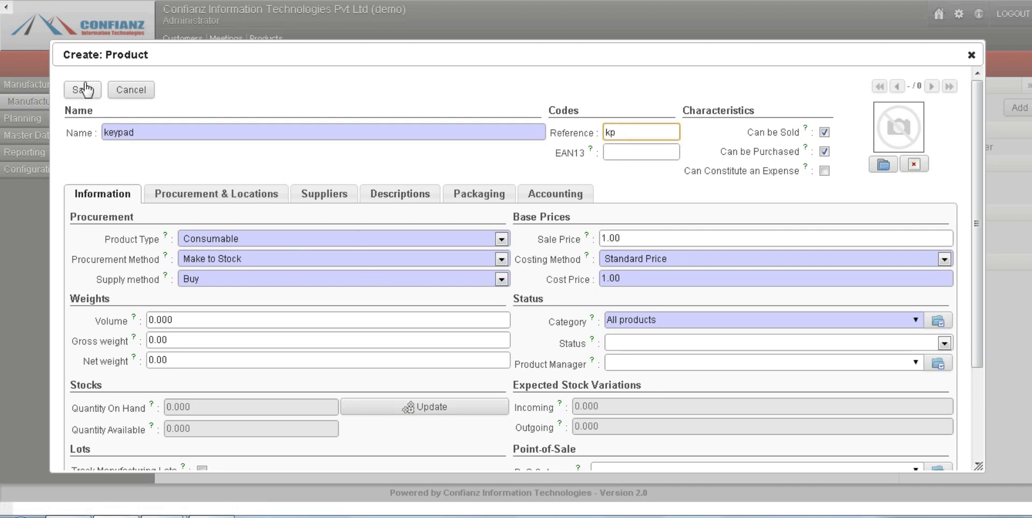
Give keypad sale price 2000 and cost price 300, then save it and the laptop BoM
{"action": "left_click", "coordinate": [664, 240]}
{"action": "double_click", "coordinate": [598, 240]}
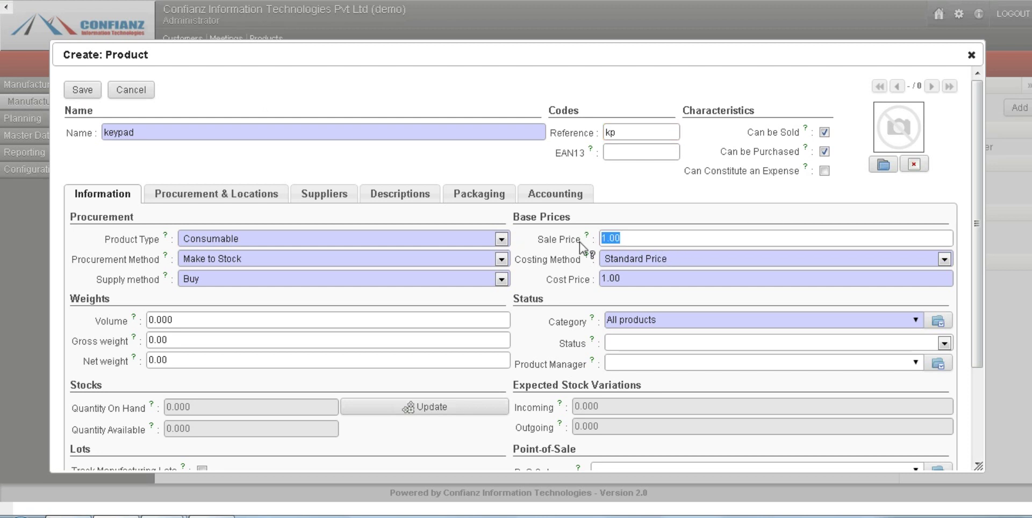
{"action": "type", "text": "20"}
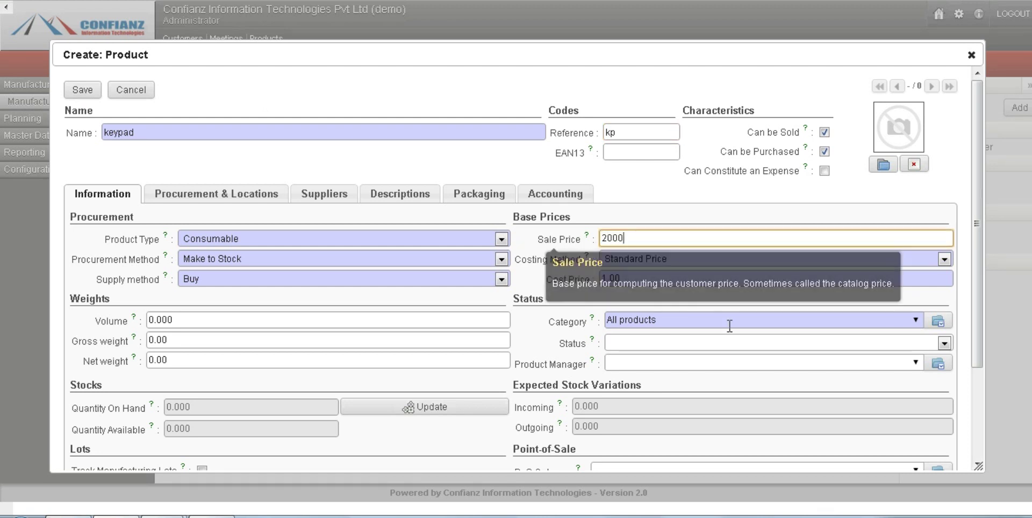
{"action": "left_click", "coordinate": [601, 278]}
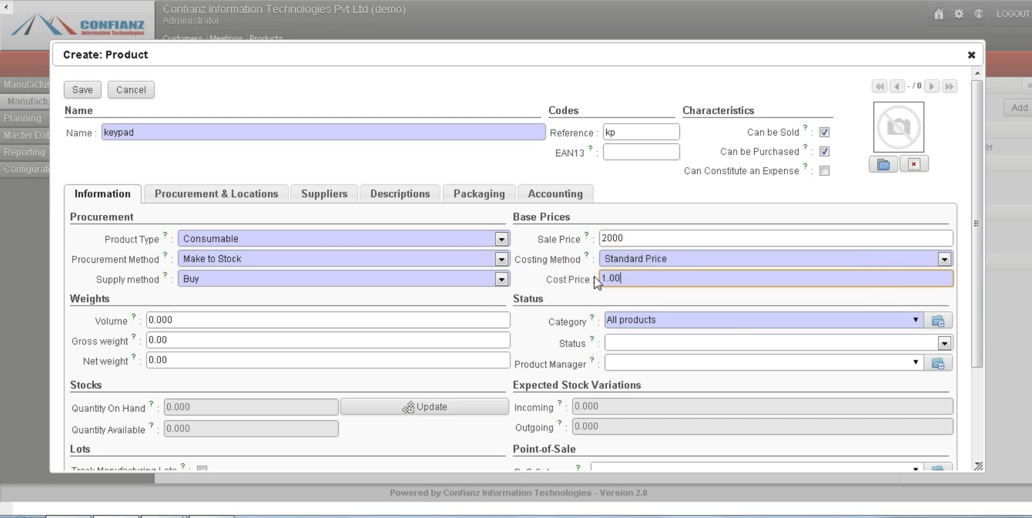
{"action": "double_click", "coordinate": [597, 277]}
{"action": "type", "text": "300"}
{"action": "left_click", "coordinate": [81, 91]}
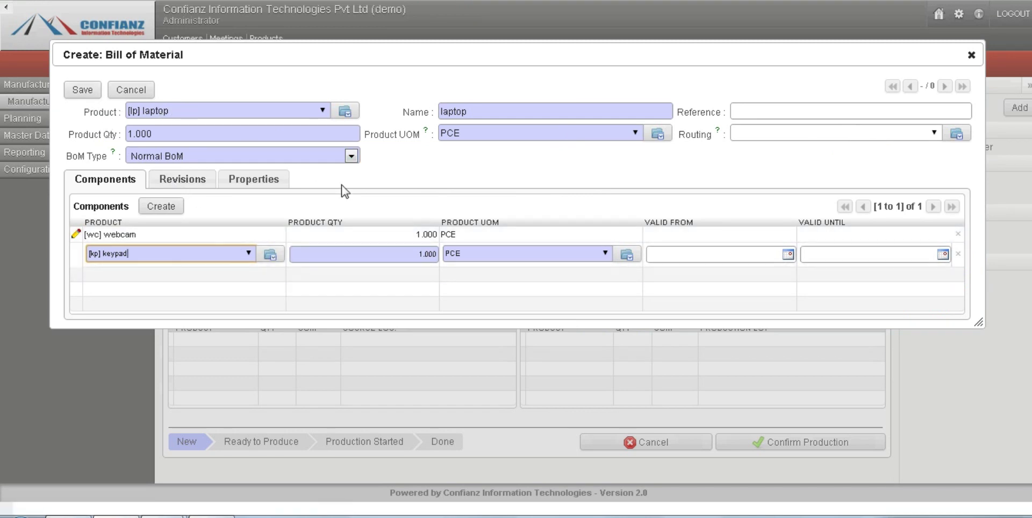
{"action": "left_click", "coordinate": [81, 92]}
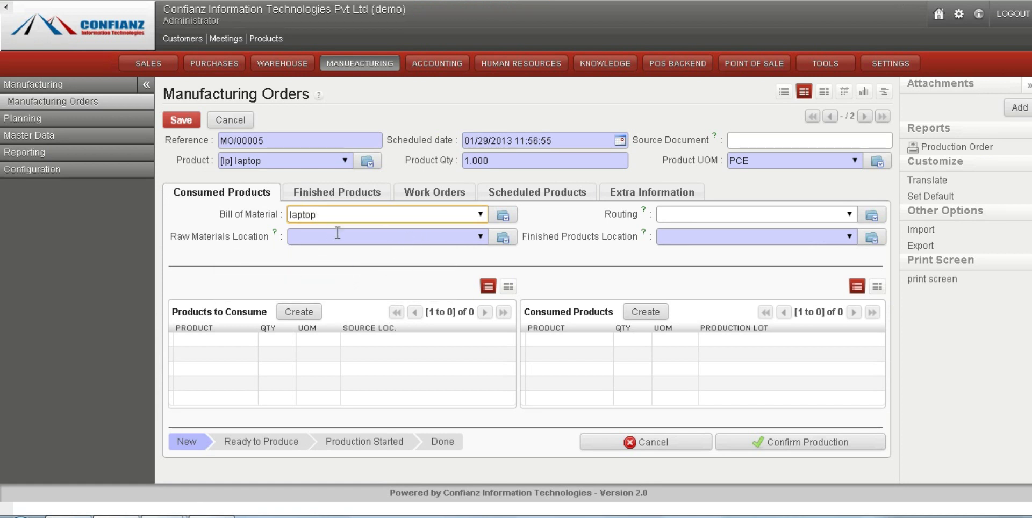
Choose the Raw Materials Location on MO/00005, then view its Finished Products and Work Orders tabs
{"action": "left_click", "coordinate": [481, 239]}
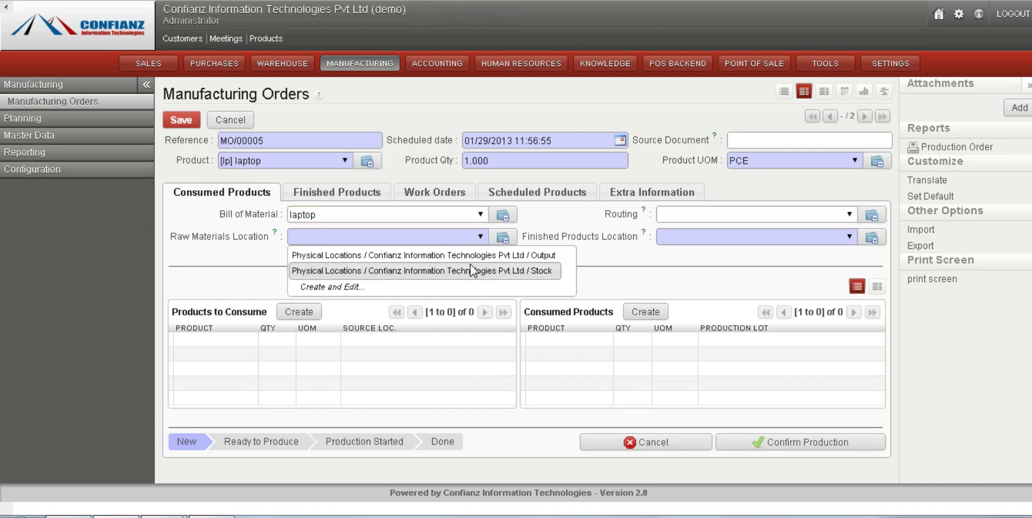
{"action": "left_click", "coordinate": [470, 257]}
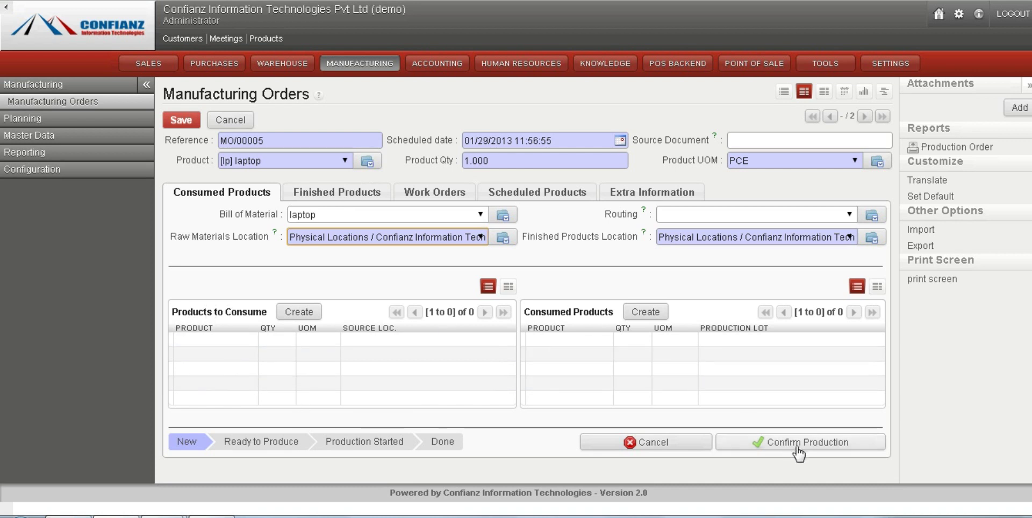
{"action": "left_click", "coordinate": [769, 445]}
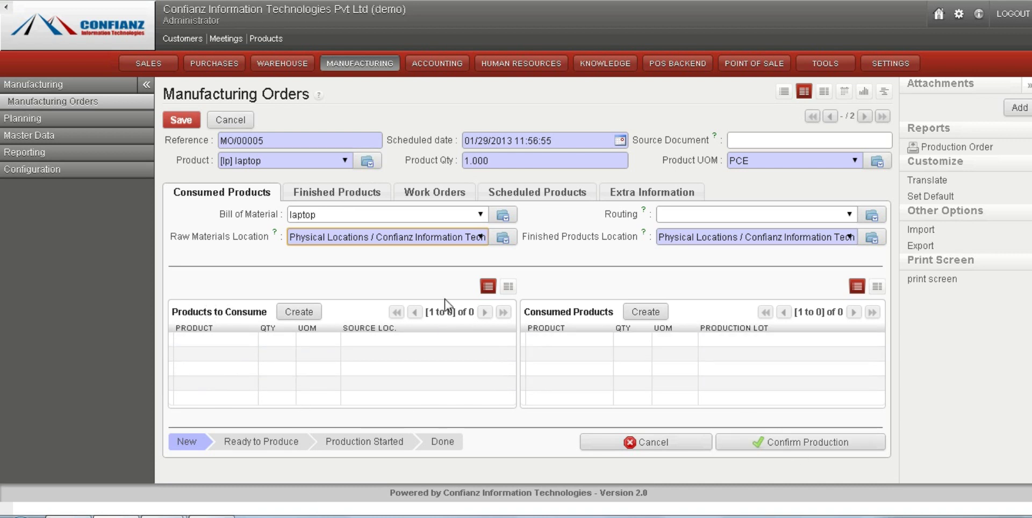
{"action": "left_click", "coordinate": [329, 191]}
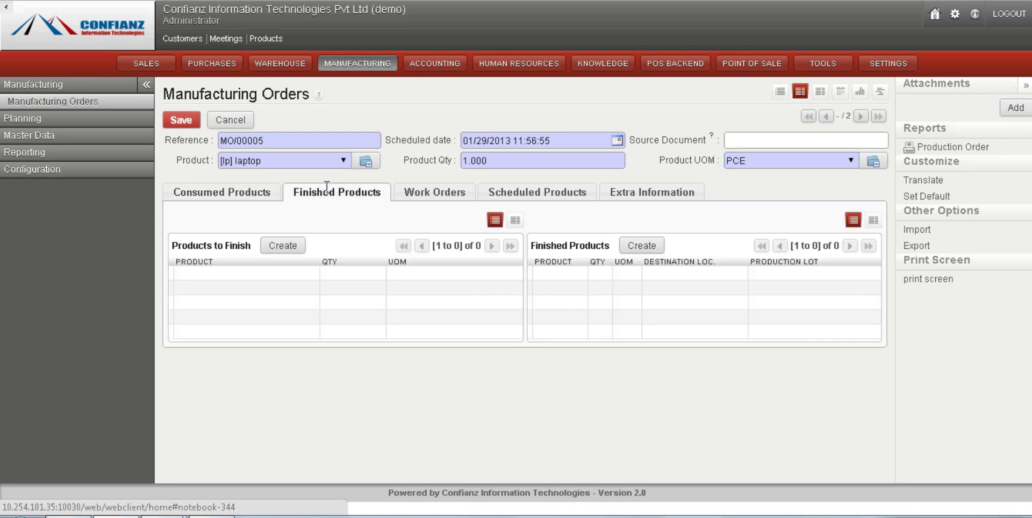
{"action": "left_click", "coordinate": [437, 195]}
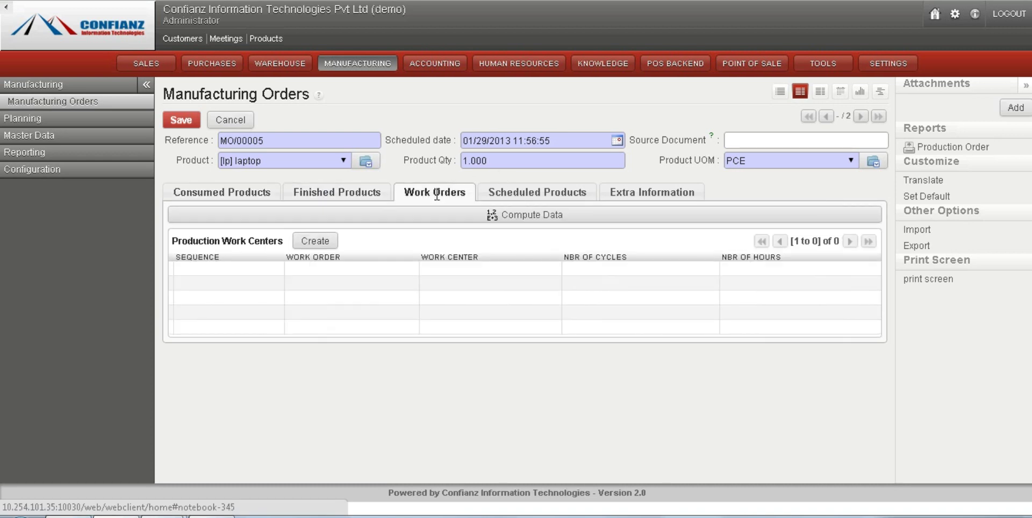
Add work order 'laptop workcenter' on the mobile work center with 2 cycles and 6 hours
{"action": "left_click", "coordinate": [312, 244]}
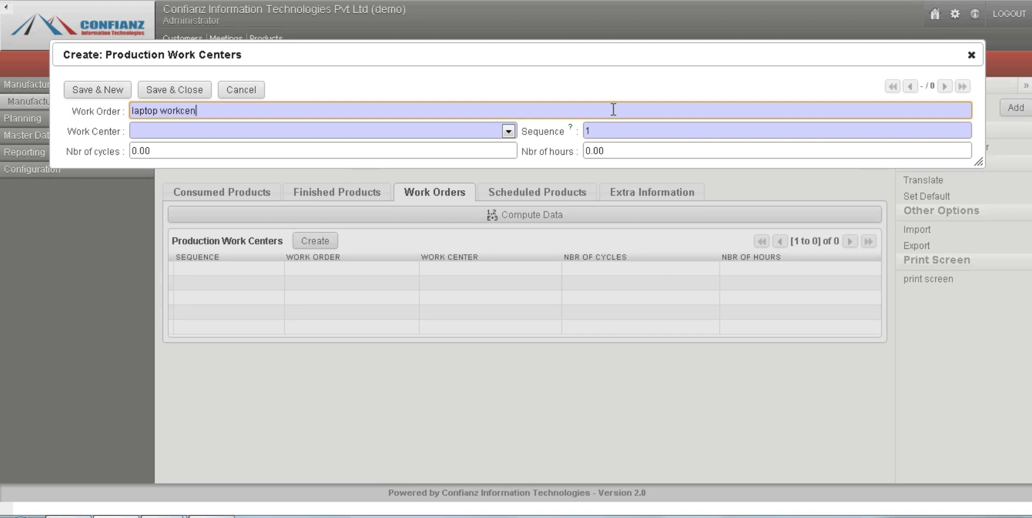
{"action": "left_click", "coordinate": [508, 132]}
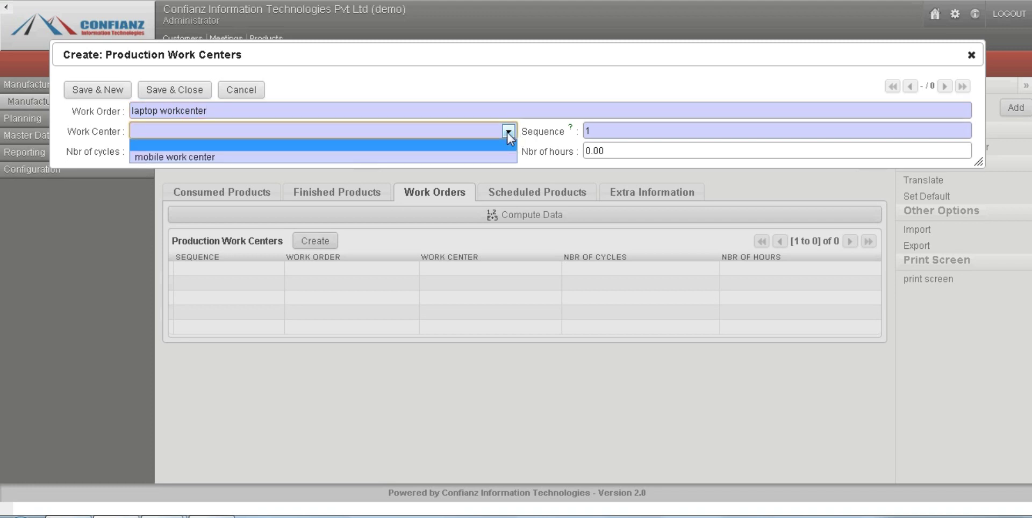
{"action": "left_click", "coordinate": [416, 161]}
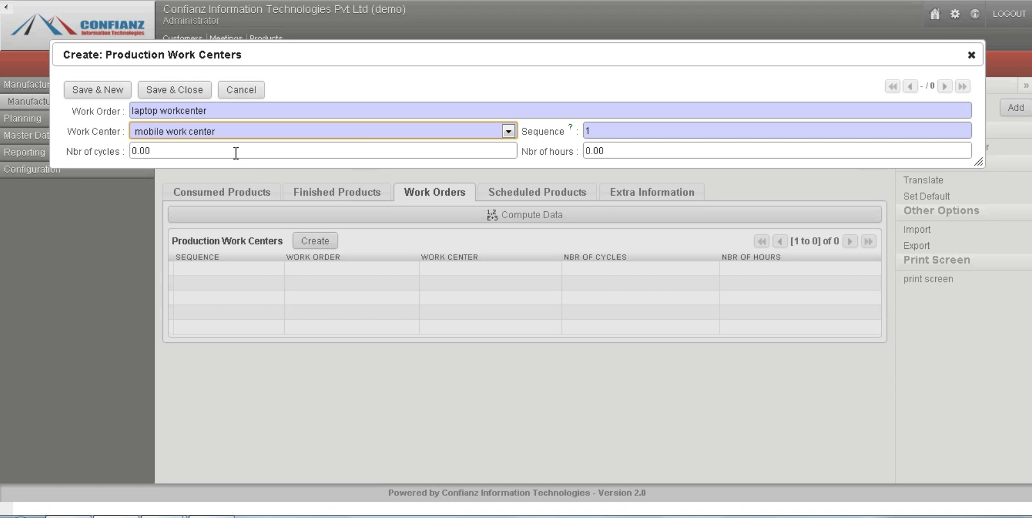
{"action": "left_click", "coordinate": [96, 155]}
{"action": "type", "text": "2"}
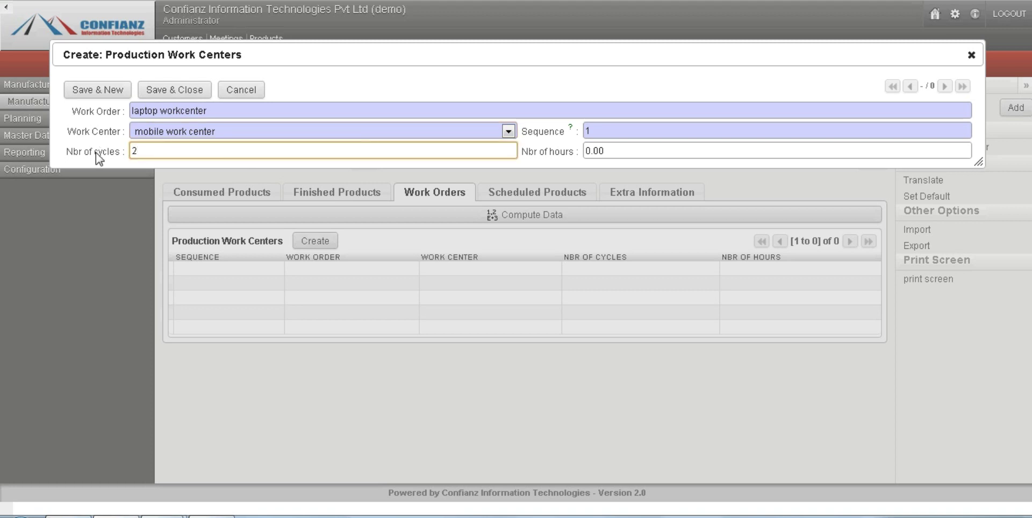
{"action": "left_click", "coordinate": [526, 154]}
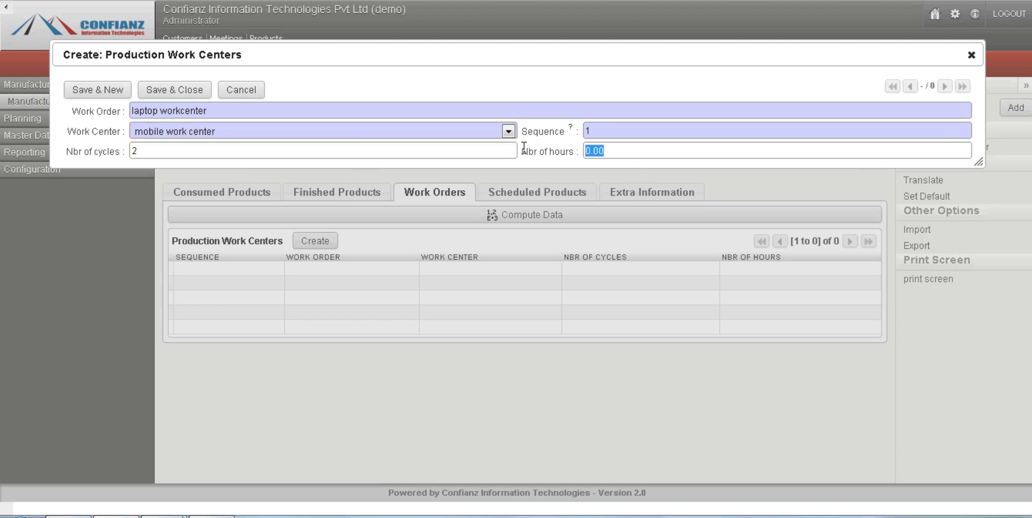
{"action": "type", "text": "6"}
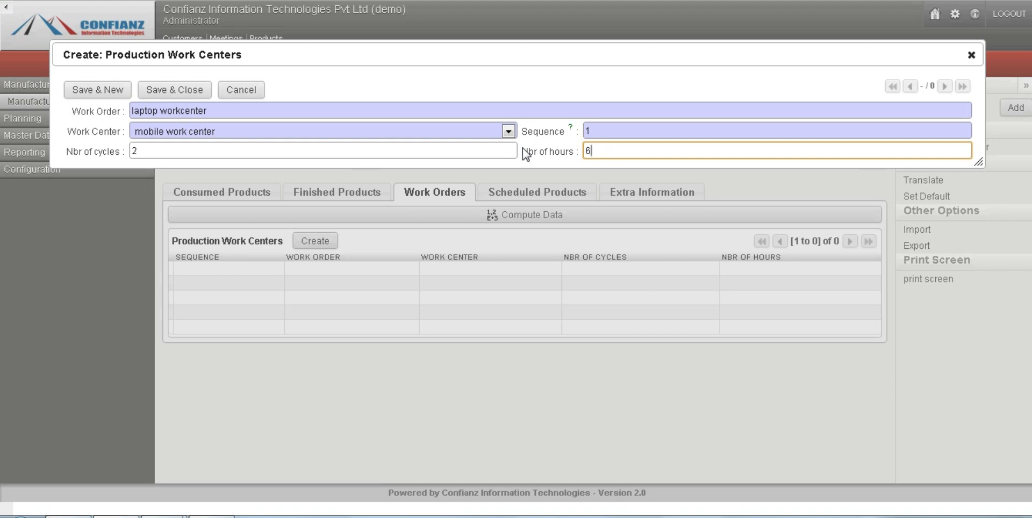
{"action": "left_click", "coordinate": [185, 91]}
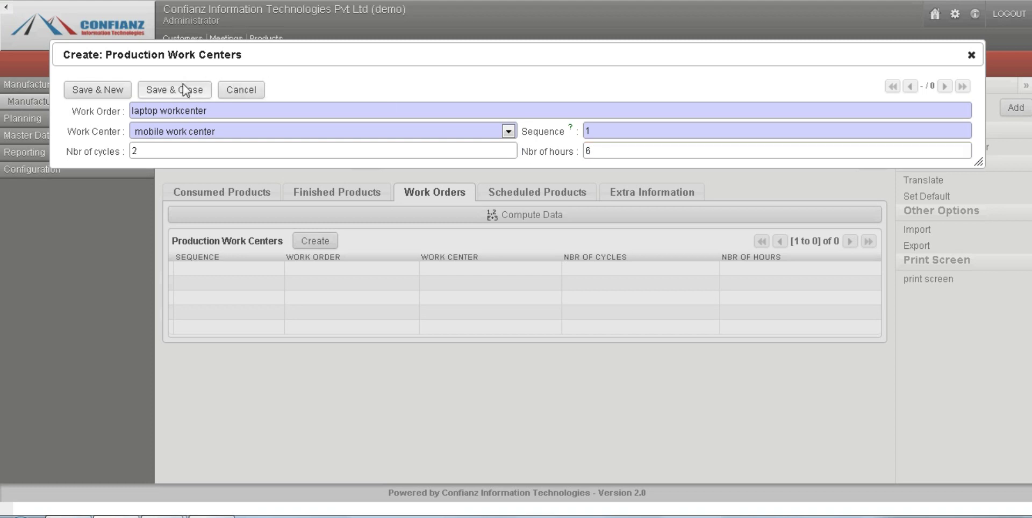
Review the Scheduled Products and Extra Information tabs, then confirm production of MO/00005
{"action": "left_click", "coordinate": [541, 193]}
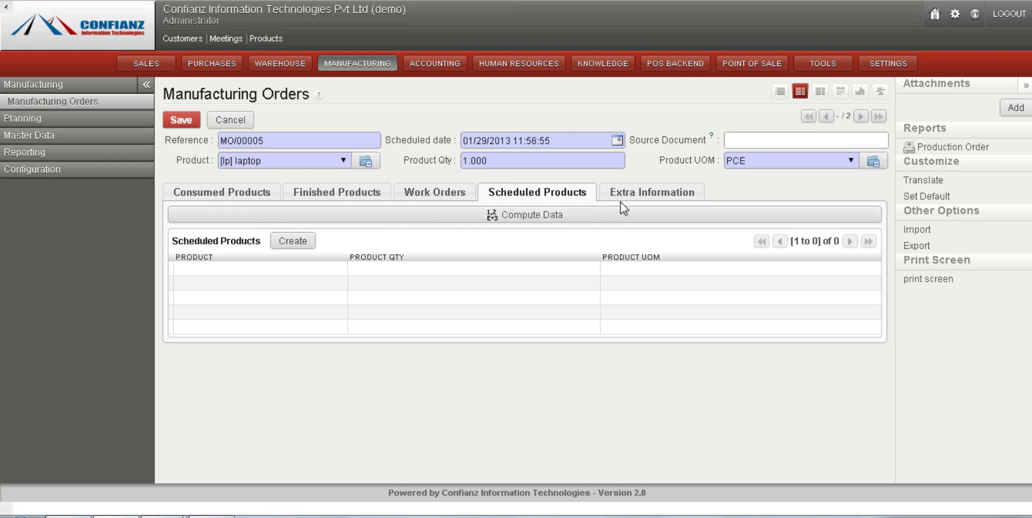
{"action": "left_click", "coordinate": [639, 198]}
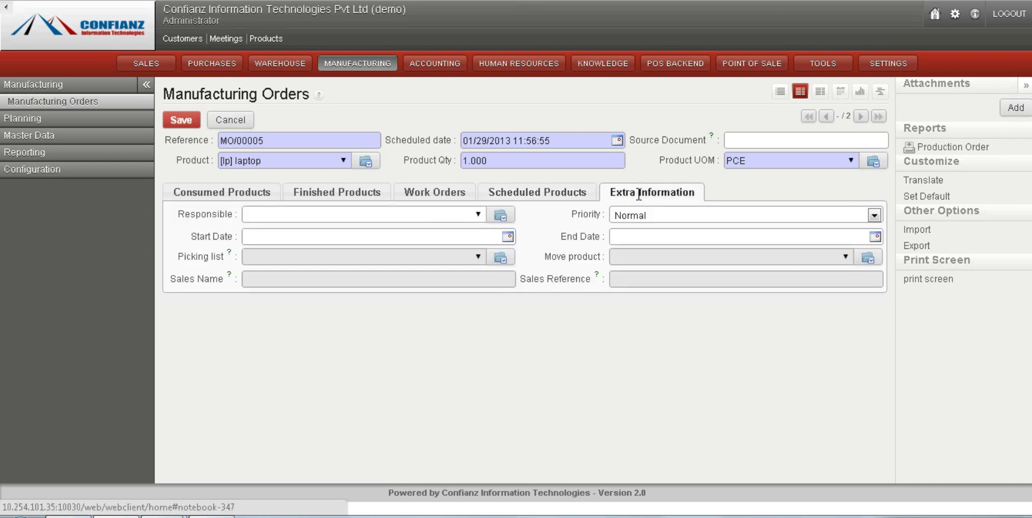
{"action": "left_click", "coordinate": [215, 197]}
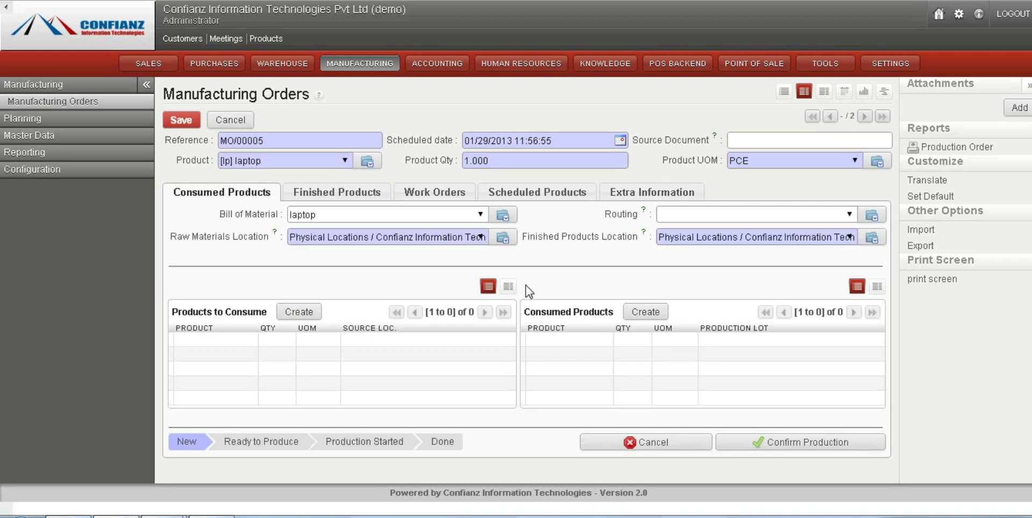
{"action": "left_click", "coordinate": [790, 442]}
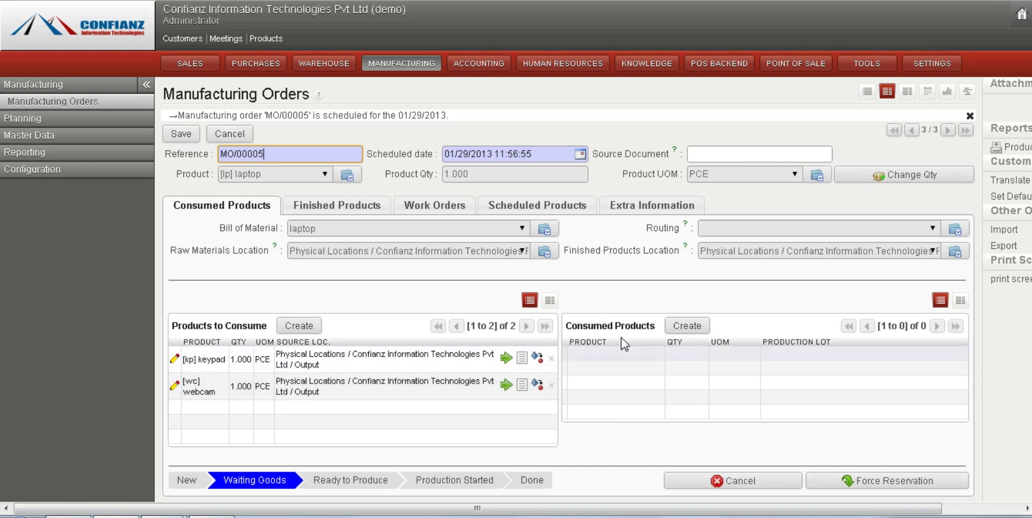
{"action": "left_click", "coordinate": [332, 205]}
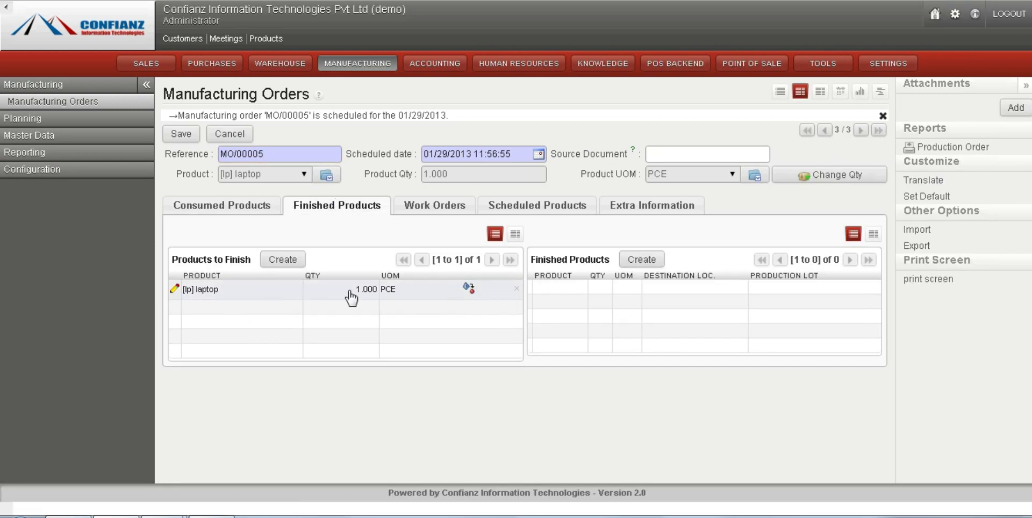
Review MO/00005's work orders, scheduled products and extra info, then force reservation of keypad and webcam
{"action": "left_click", "coordinate": [430, 214]}
{"action": "left_click", "coordinate": [519, 206]}
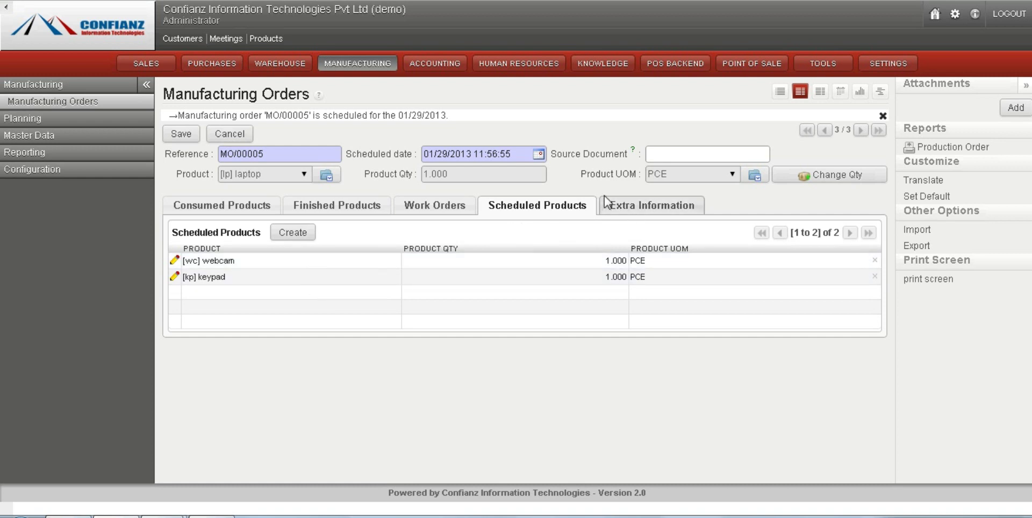
{"action": "left_click", "coordinate": [621, 203]}
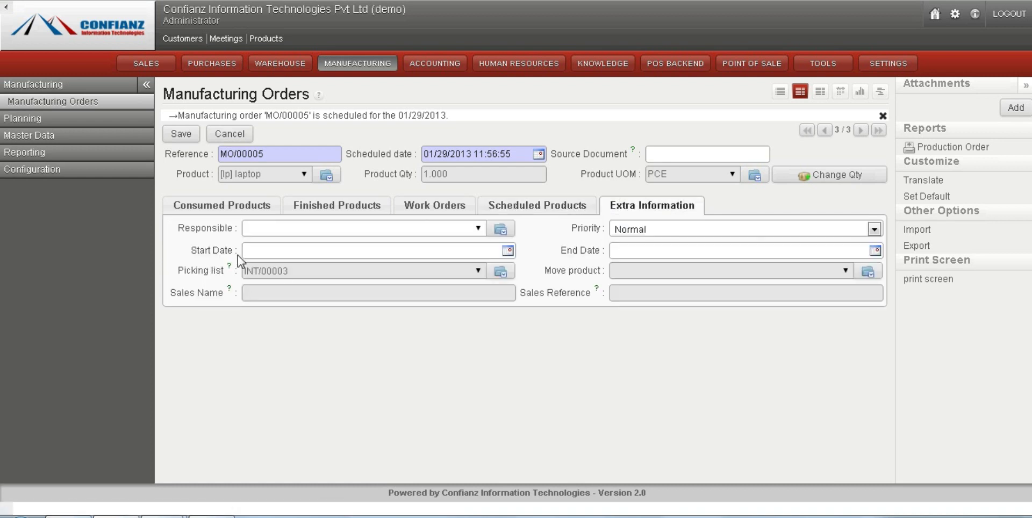
{"action": "left_click", "coordinate": [220, 207]}
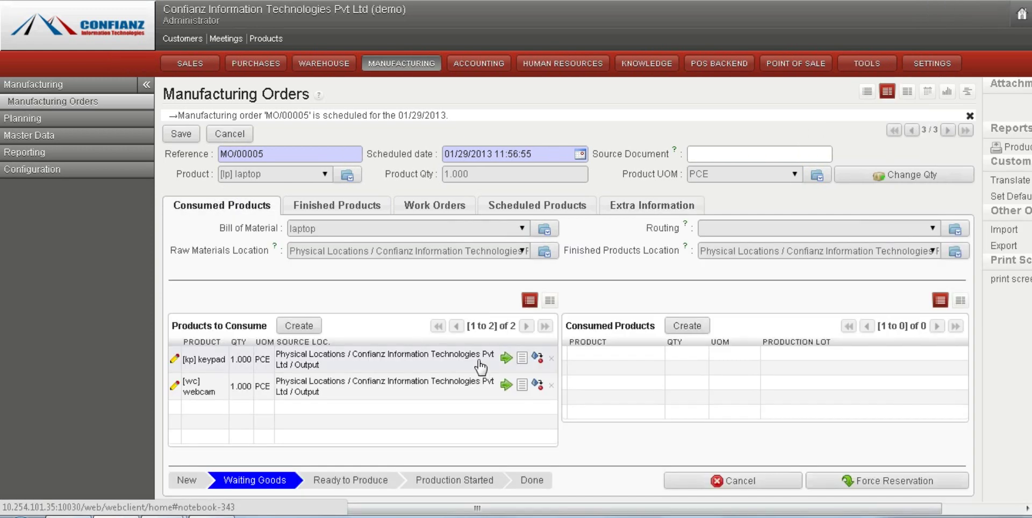
{"action": "left_click", "coordinate": [876, 486]}
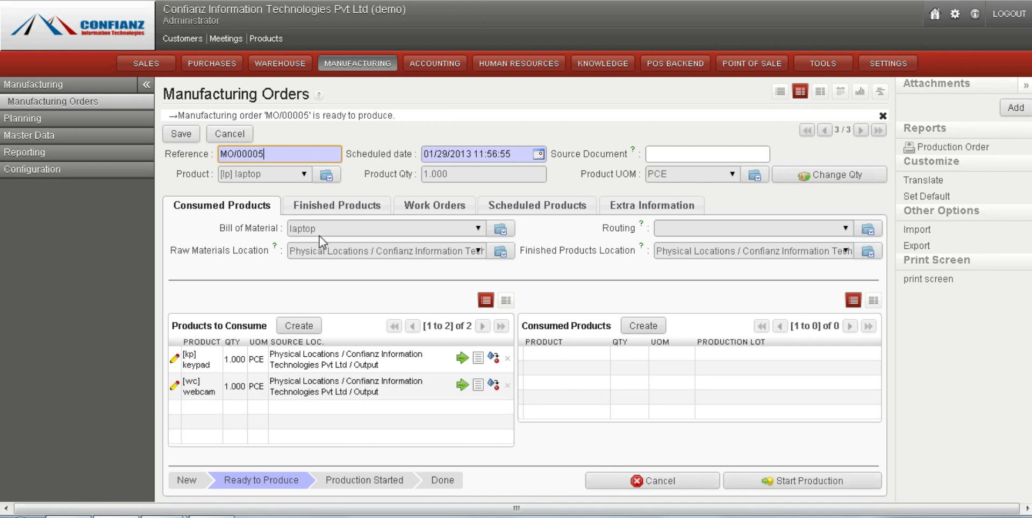
Start production of MO/00005 and produce 1.000 laptop, consuming the keypad and webcam
{"action": "left_click", "coordinate": [311, 207]}
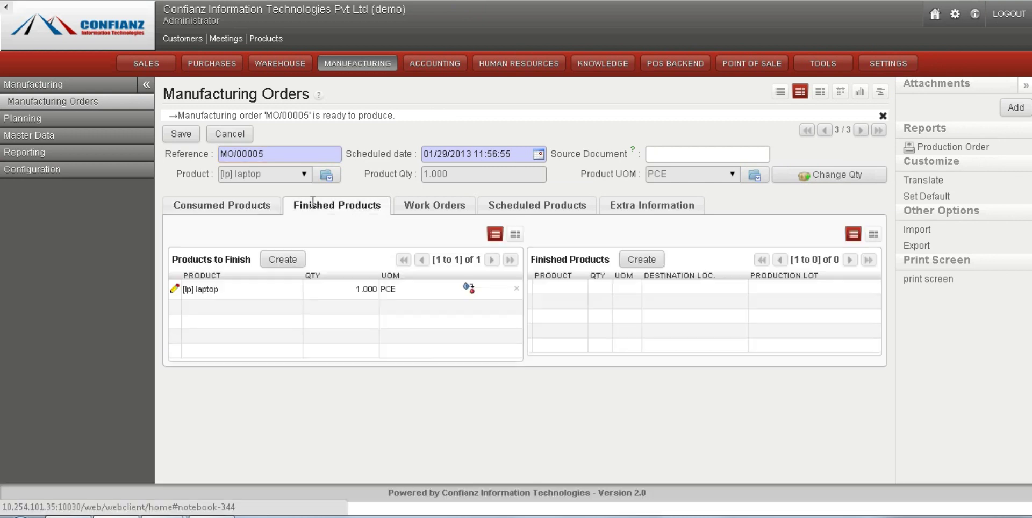
{"action": "left_click", "coordinate": [234, 205]}
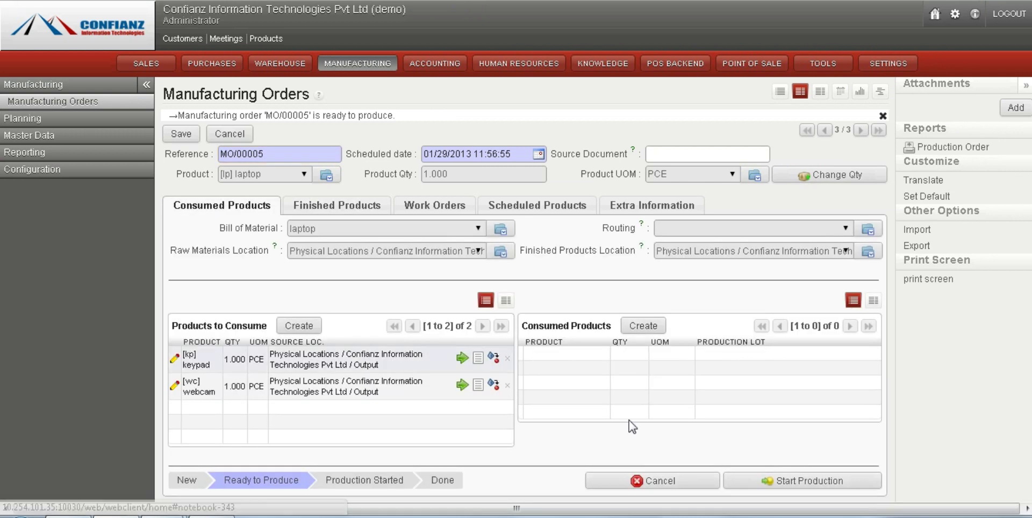
{"action": "left_click", "coordinate": [777, 483]}
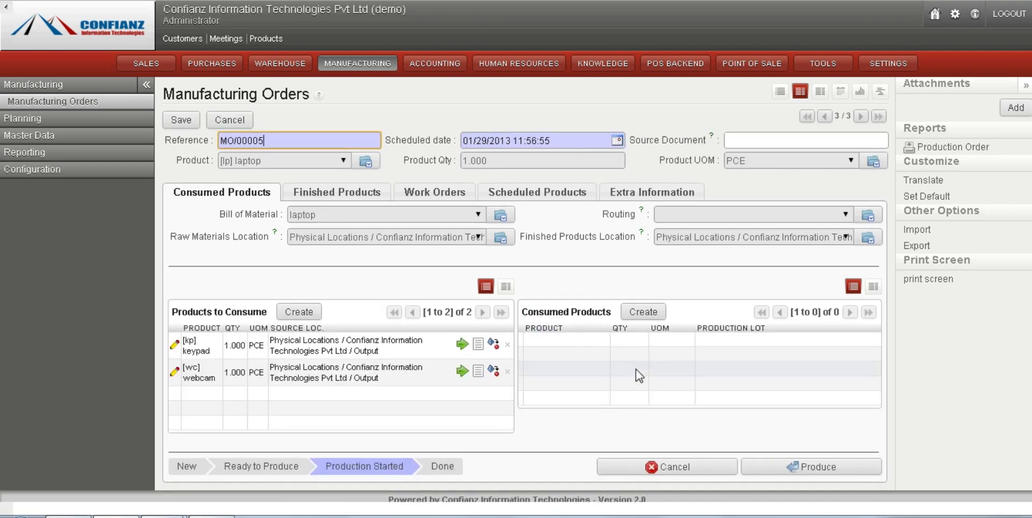
{"action": "left_click", "coordinate": [792, 468]}
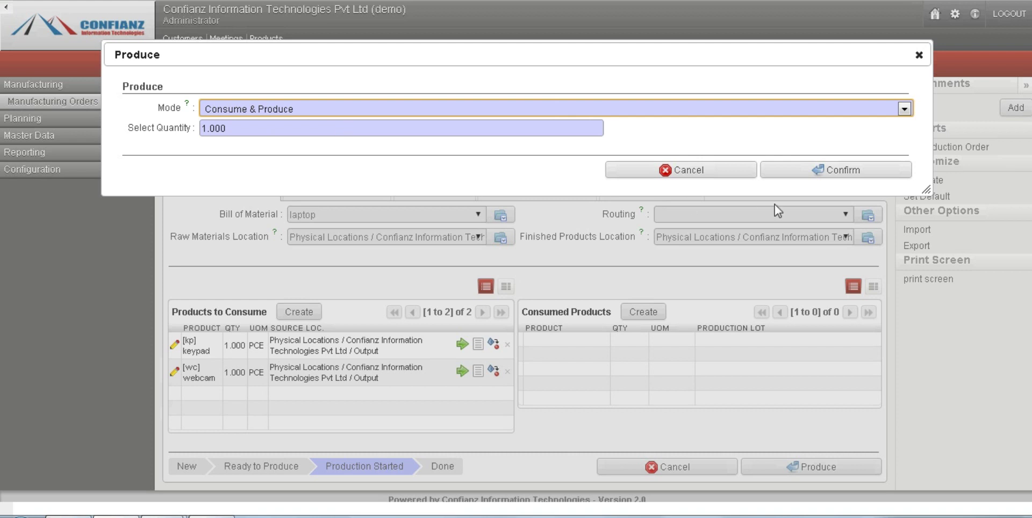
{"action": "left_click", "coordinate": [810, 171]}
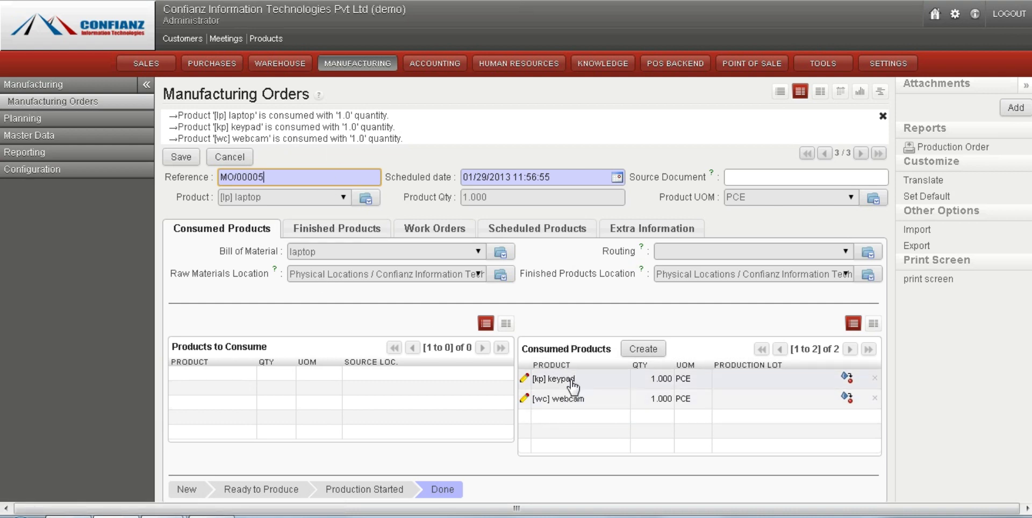
Check the Done order's finished laptop, scheduled webcam and keypad, and priority and dates
{"action": "left_click", "coordinate": [315, 230]}
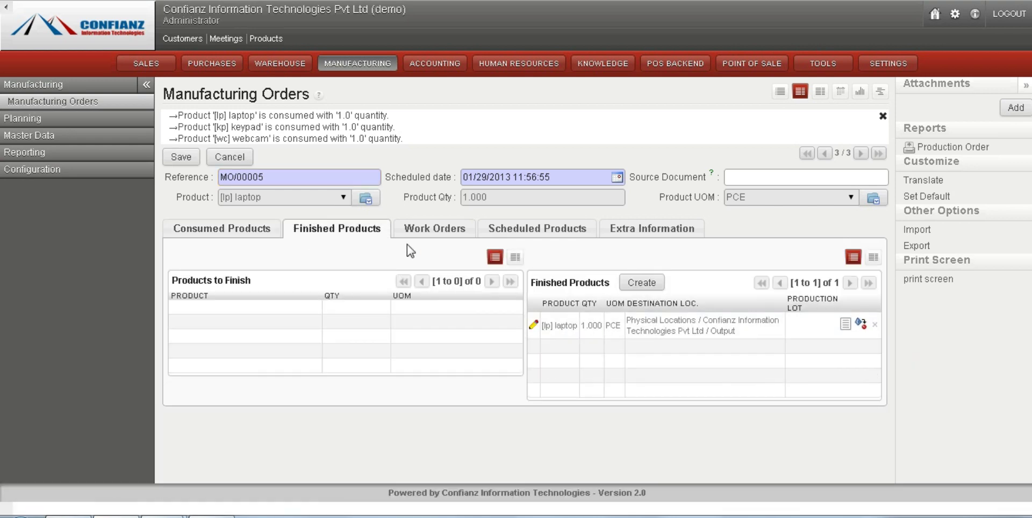
{"action": "left_click", "coordinate": [511, 231]}
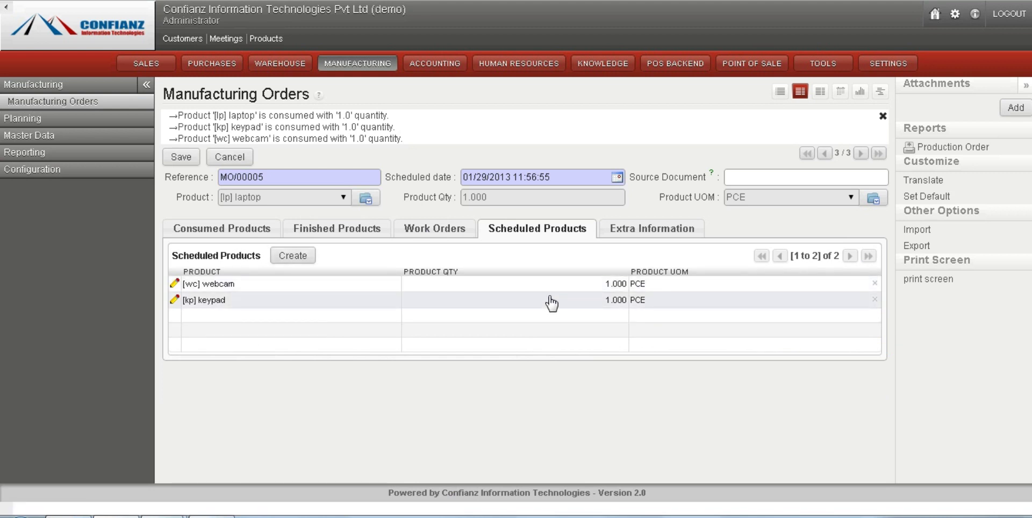
{"action": "left_click", "coordinate": [618, 228]}
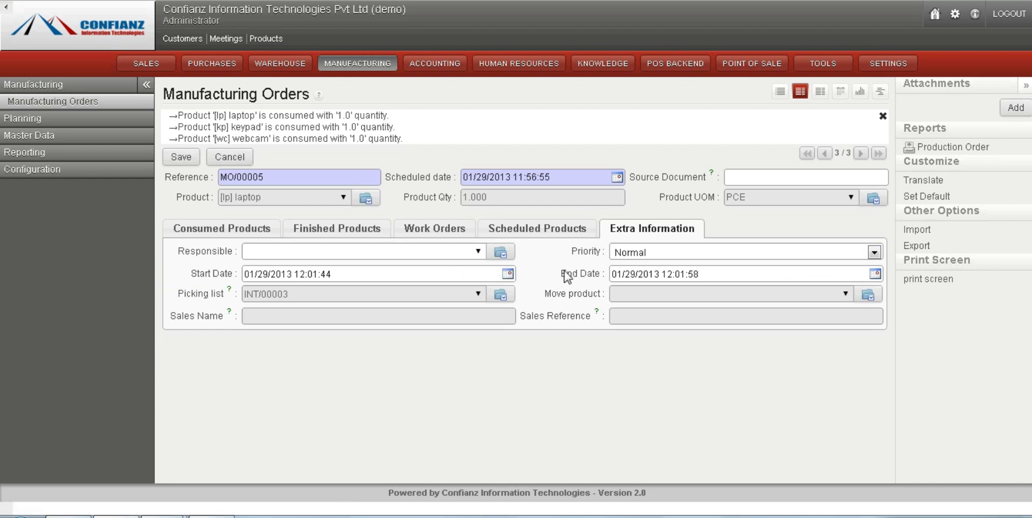
{"action": "left_click", "coordinate": [216, 228]}
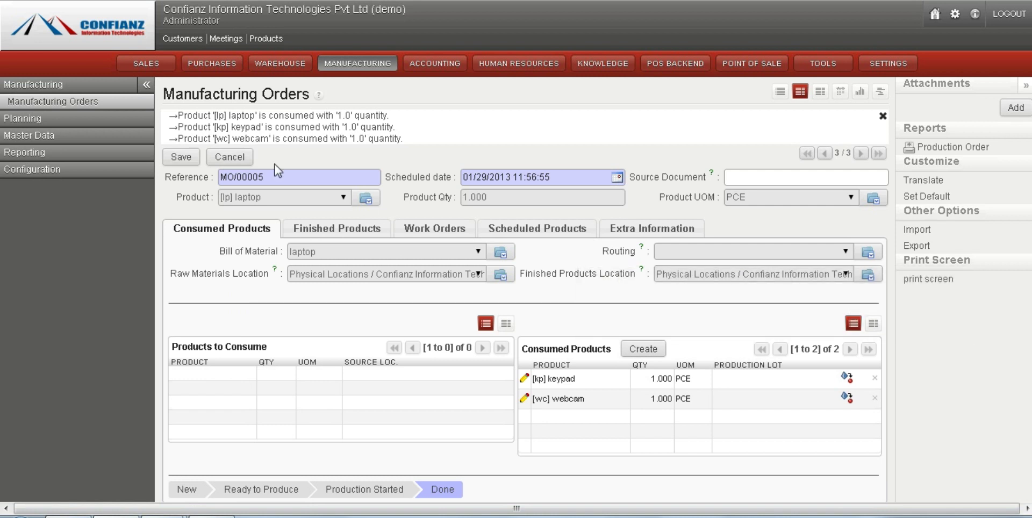
{"action": "left_click", "coordinate": [105, 102]}
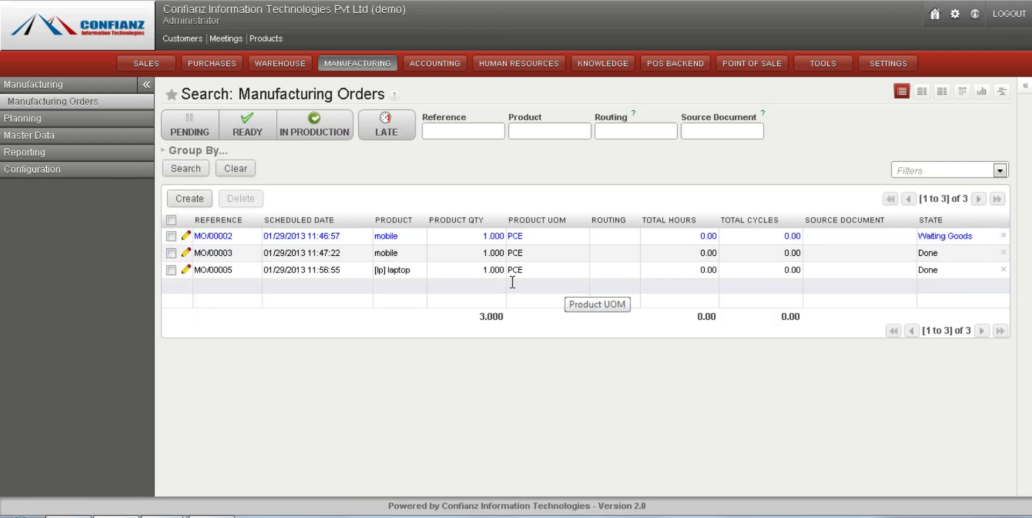
Open the planned manufacturing orders calendar, then the Bill of Materials list
{"action": "left_click", "coordinate": [34, 120]}
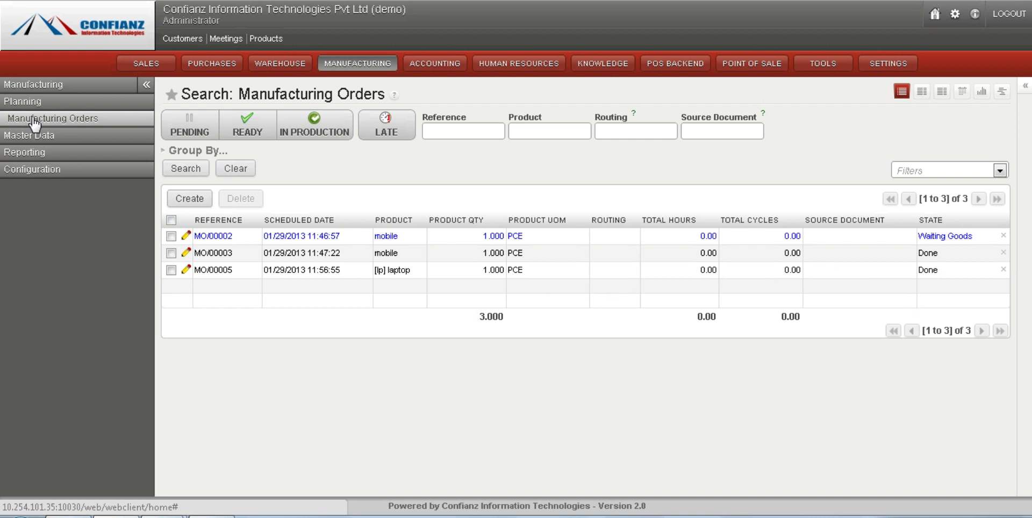
{"action": "left_click", "coordinate": [35, 120]}
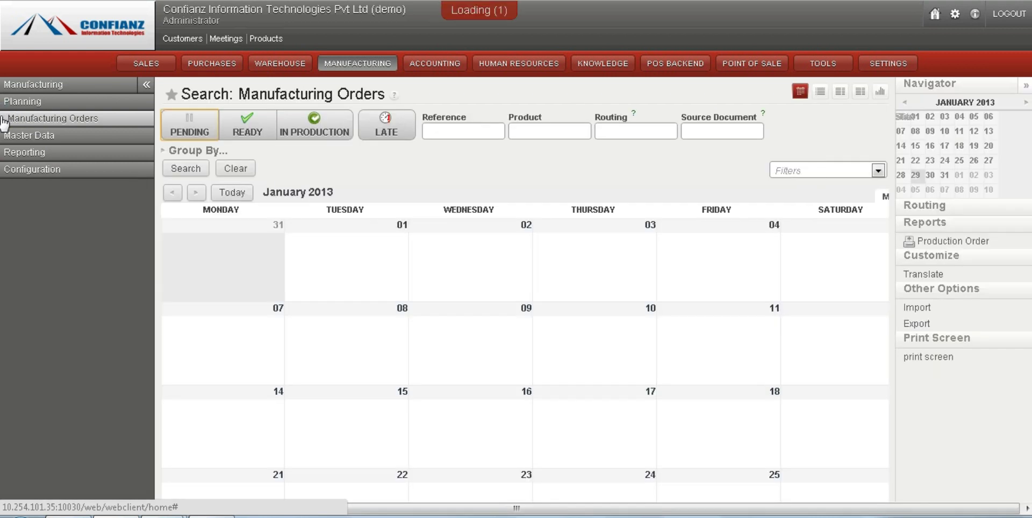
{"action": "left_click", "coordinate": [13, 138]}
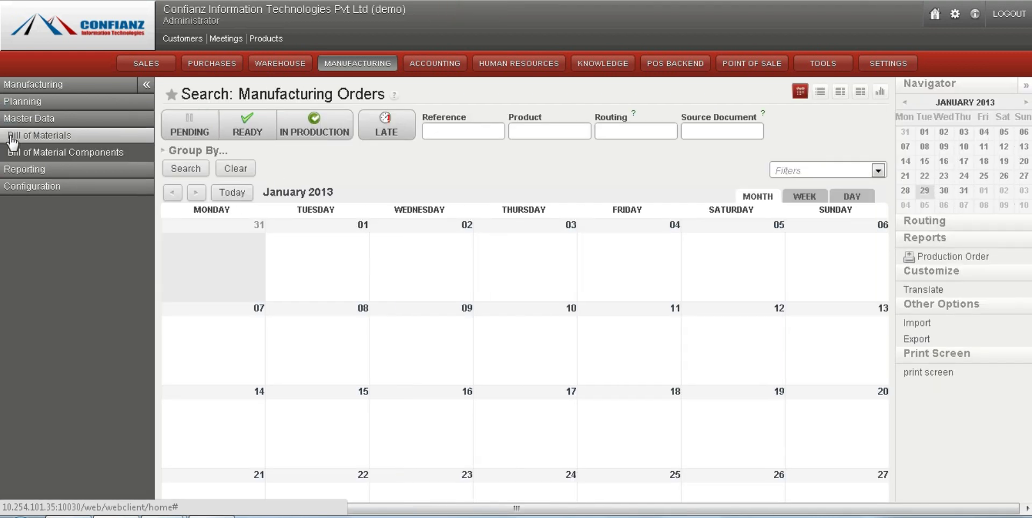
{"action": "left_click", "coordinate": [48, 139]}
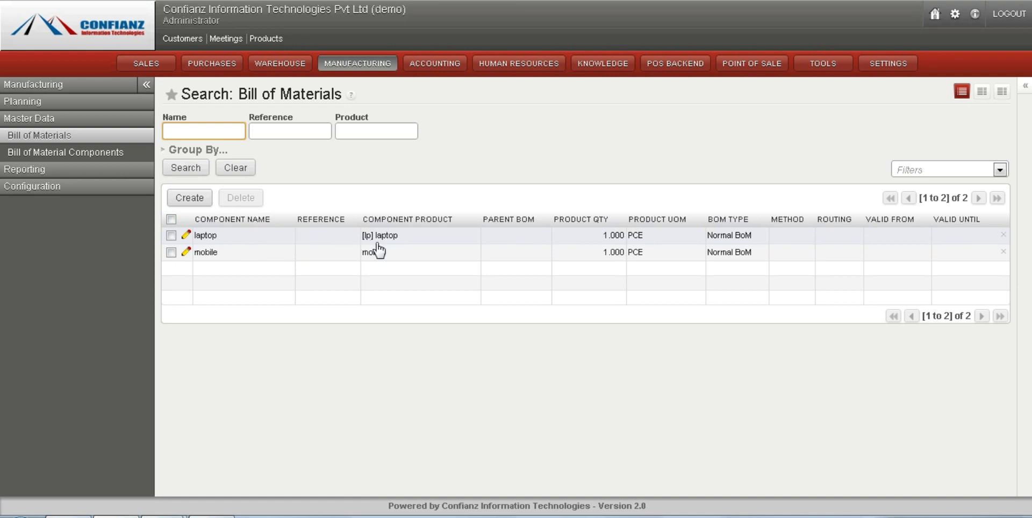
Inspect the laptop BoM's webcam and keypad, then list all four BoM components
{"action": "left_click", "coordinate": [522, 238]}
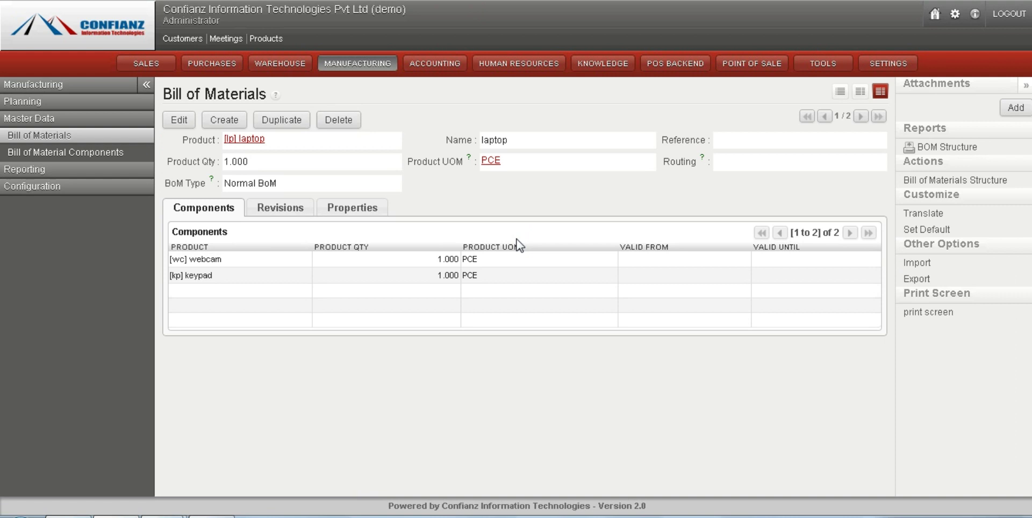
{"action": "left_click", "coordinate": [80, 157]}
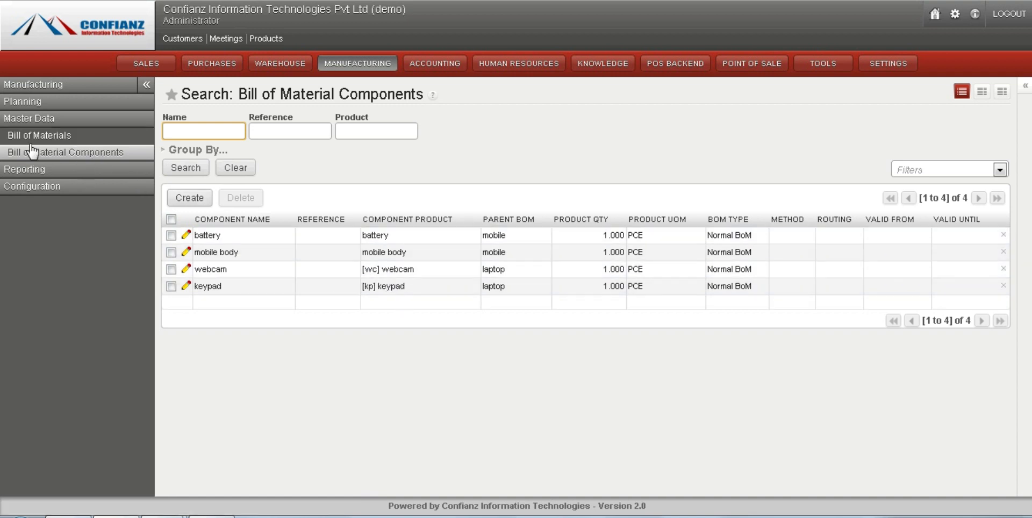
{"action": "left_click", "coordinate": [28, 171]}
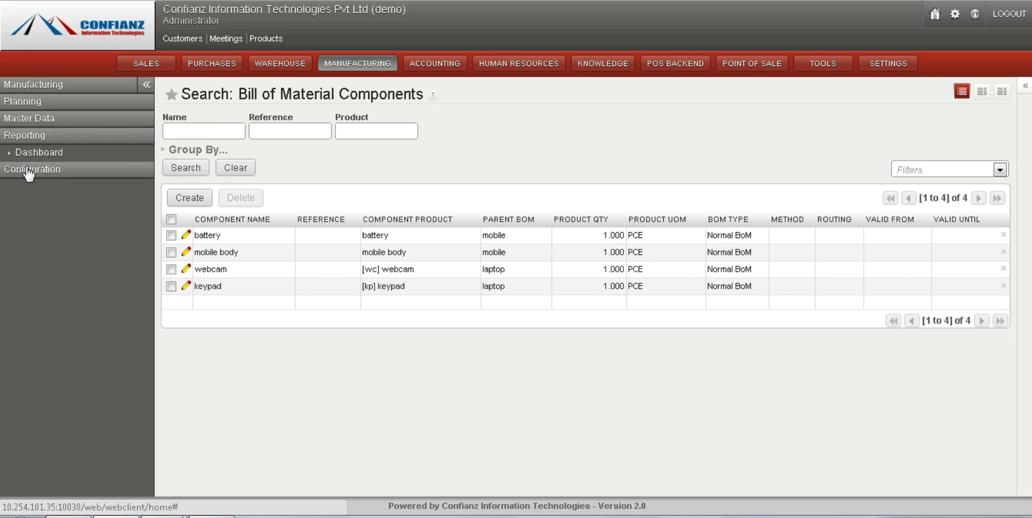
Open the Work Centers list under Configuration > Resources and start a new work center
{"action": "left_click", "coordinate": [57, 155]}
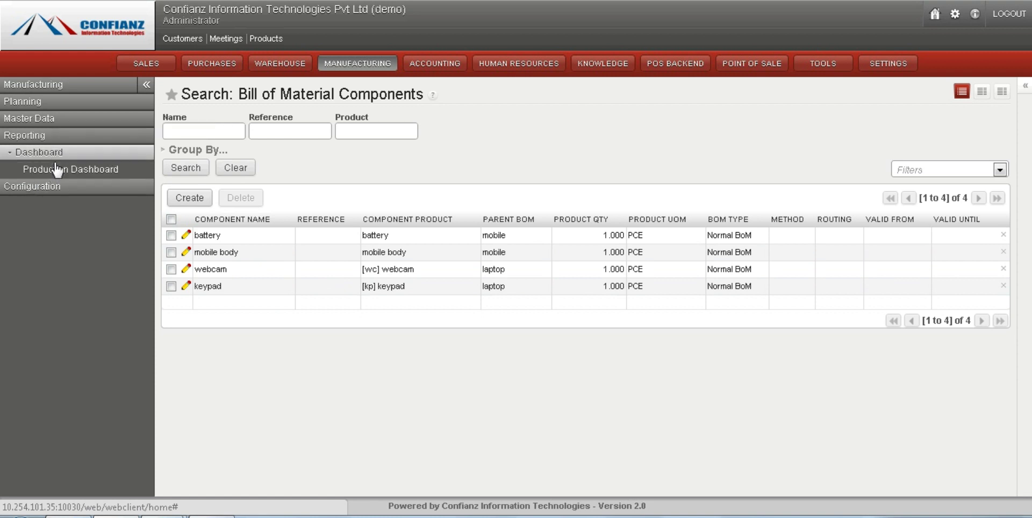
{"action": "left_click", "coordinate": [38, 188]}
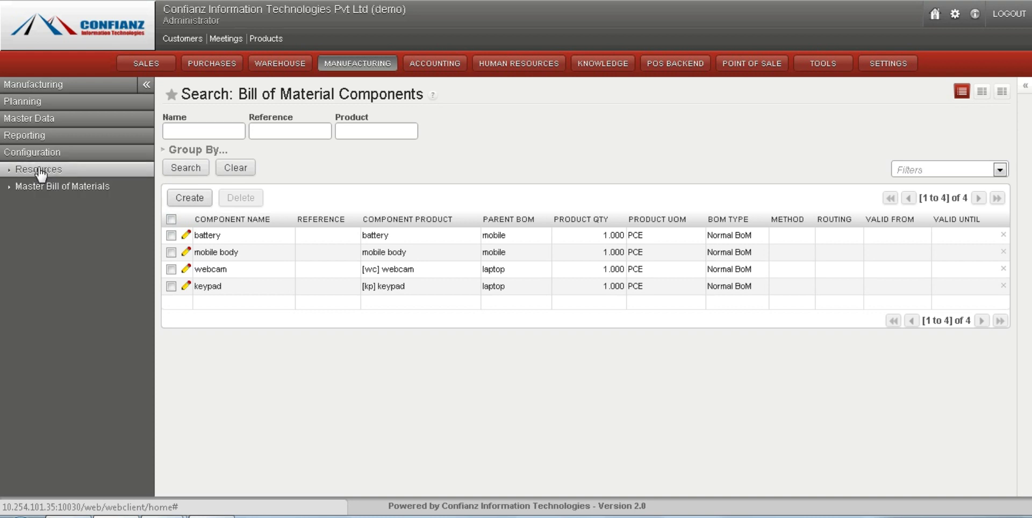
{"action": "left_click", "coordinate": [43, 188]}
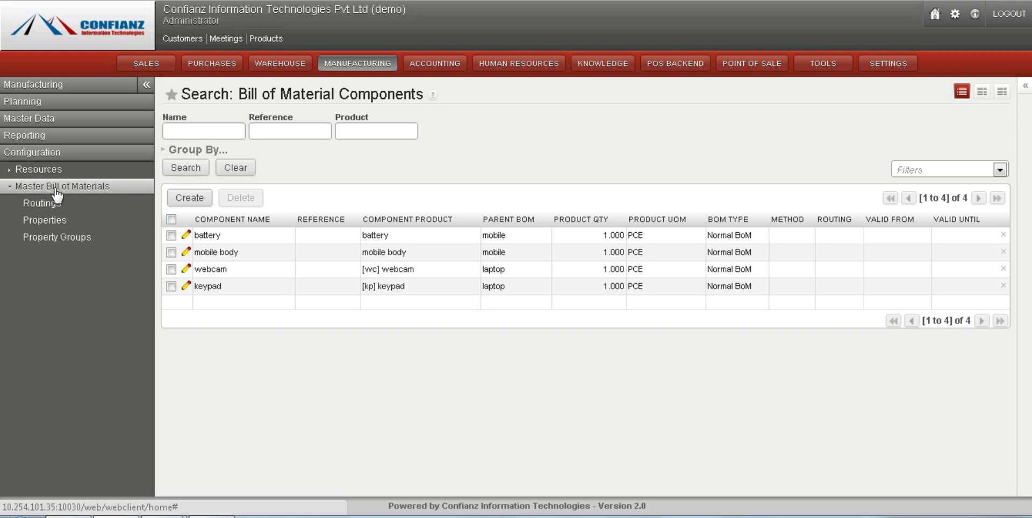
{"action": "left_click", "coordinate": [38, 169]}
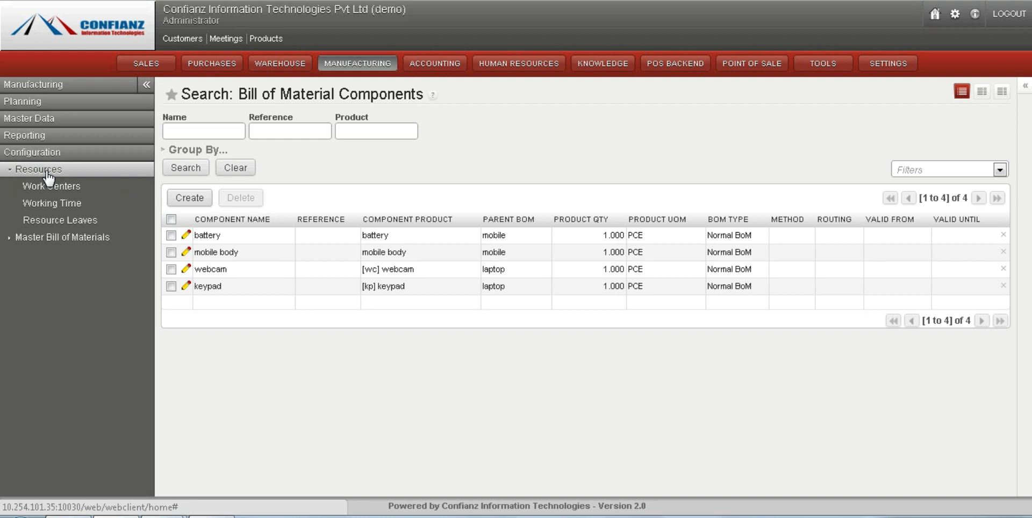
{"action": "left_click", "coordinate": [51, 187]}
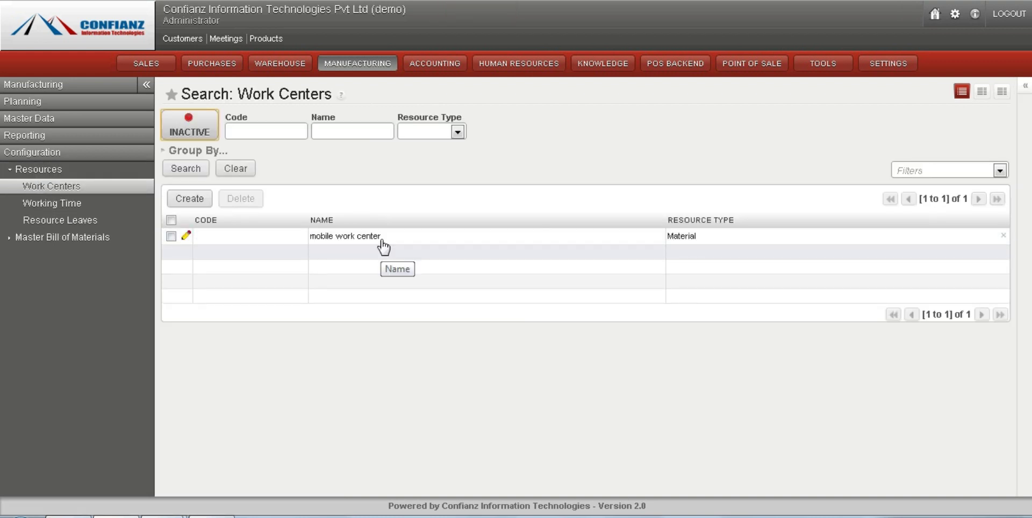
{"action": "left_click", "coordinate": [190, 199]}
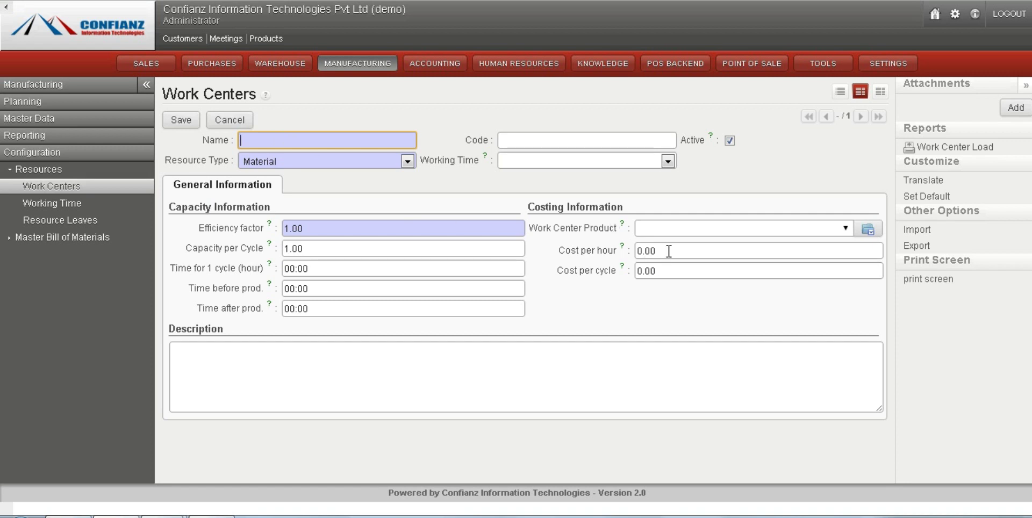
Start a new Working Time record, add a schedule line, then cancel that line
{"action": "left_click", "coordinate": [53, 203]}
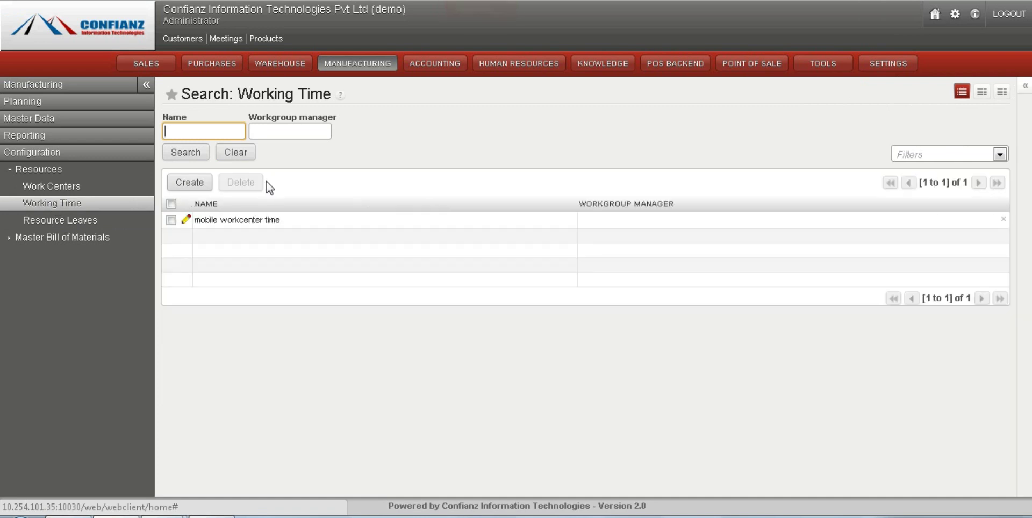
{"action": "left_click", "coordinate": [189, 183]}
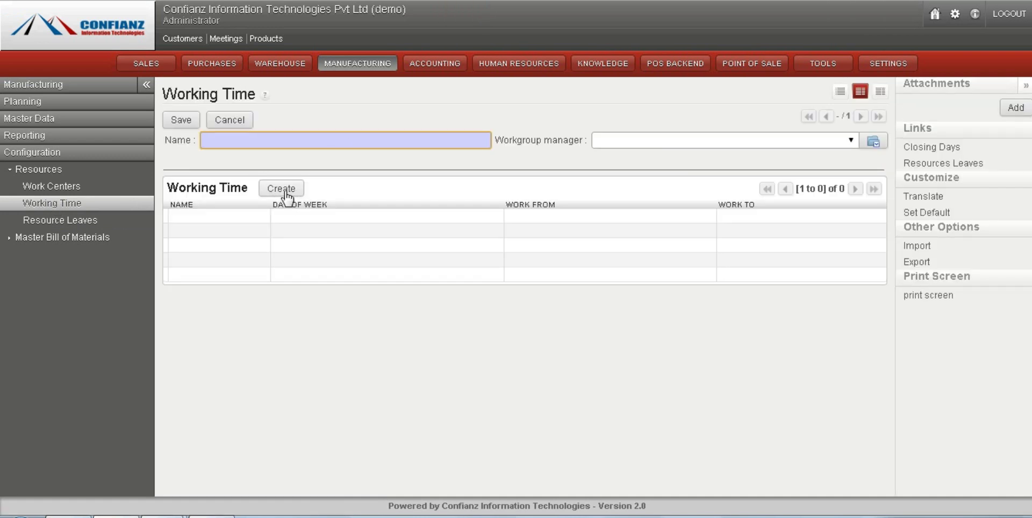
{"action": "left_click", "coordinate": [280, 188]}
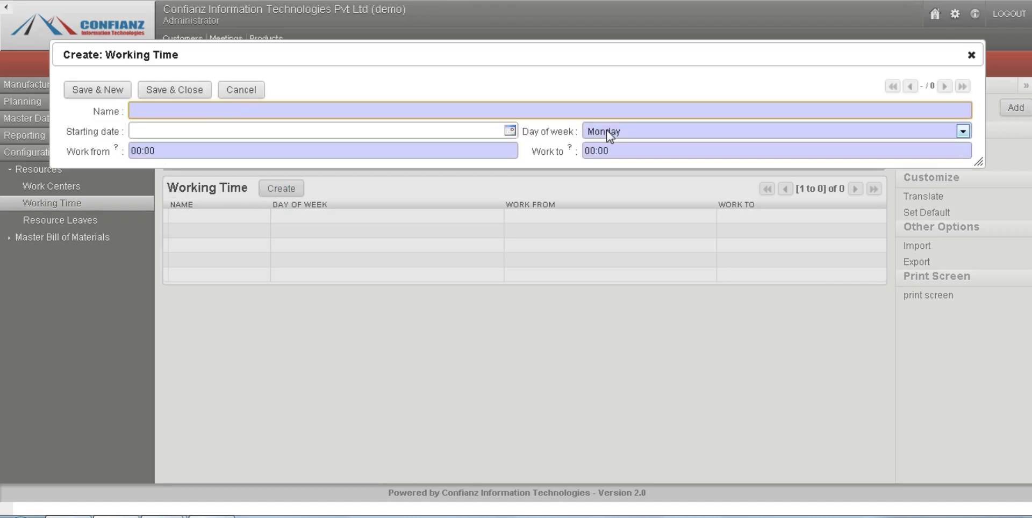
{"action": "left_click", "coordinate": [243, 90]}
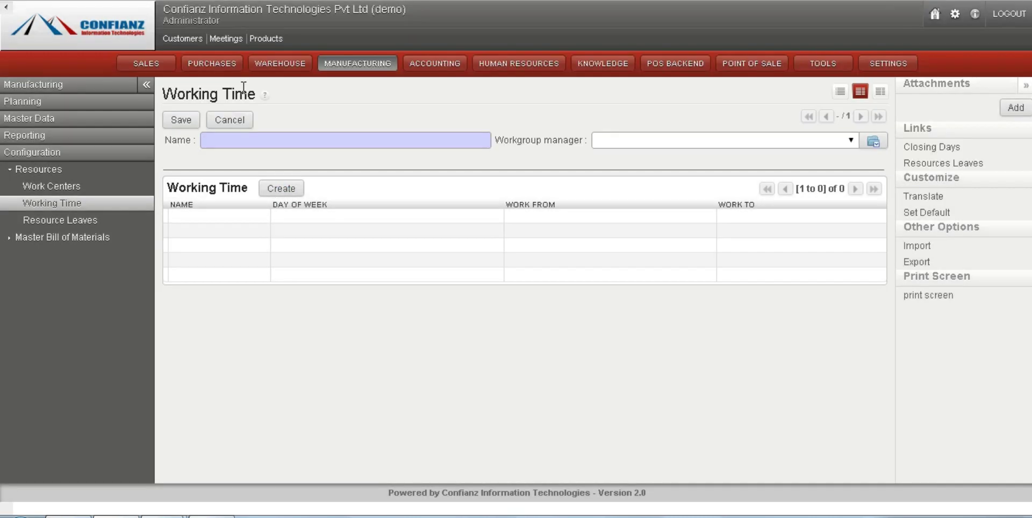